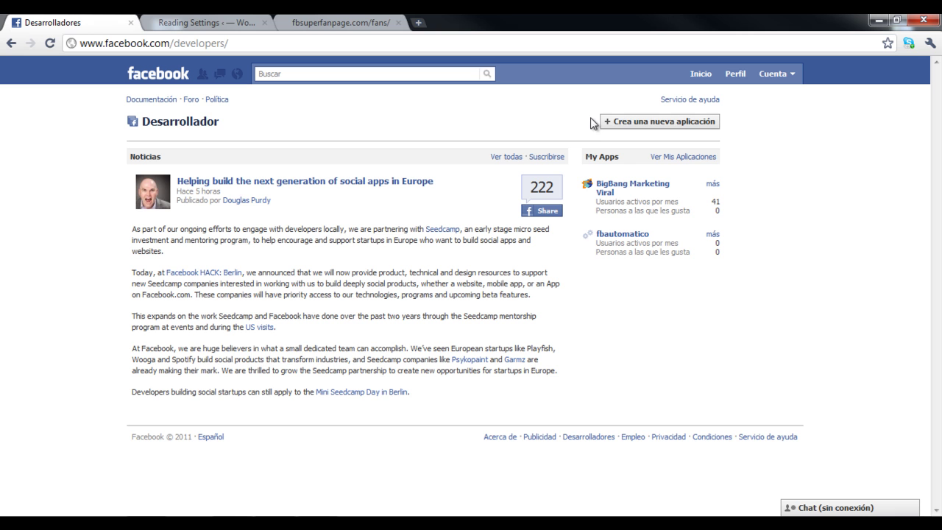
# Create a new app named 'Descarga Gratis' and accept the Facebook terms.
pyautogui.click(626, 129)
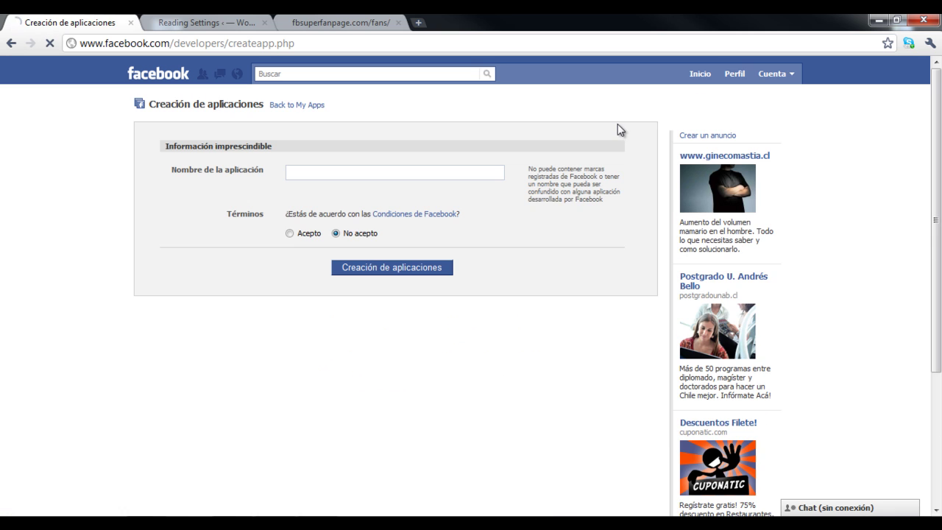
pyautogui.click(340, 172)
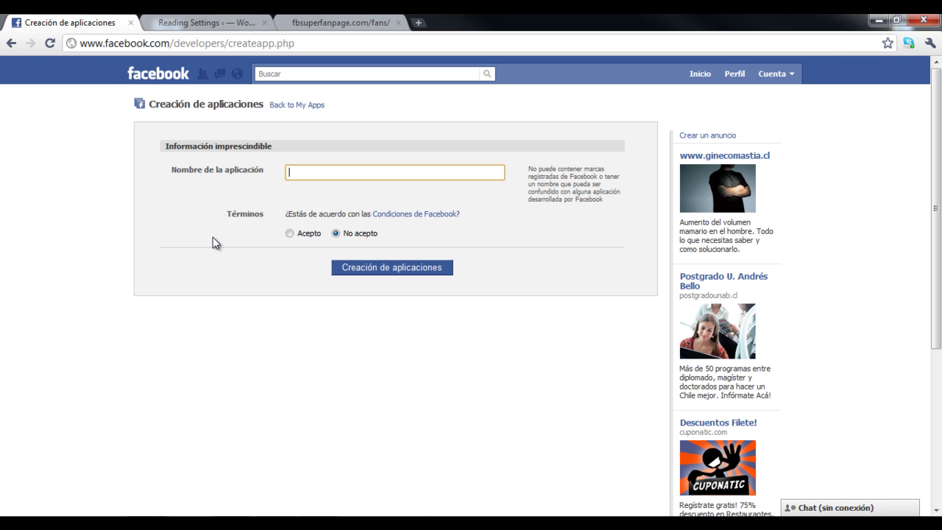
pyautogui.write('Descarga Gratis')
pyautogui.click(289, 233)
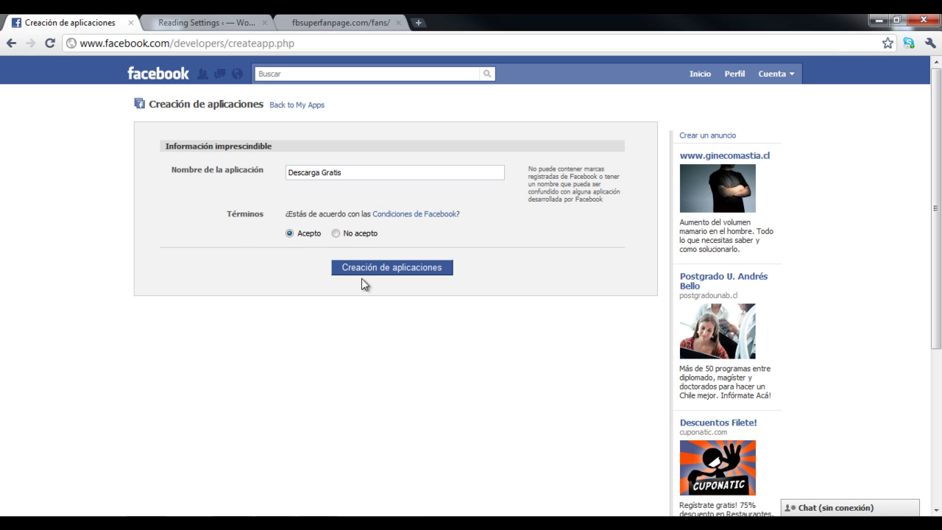
pyautogui.click(364, 270)
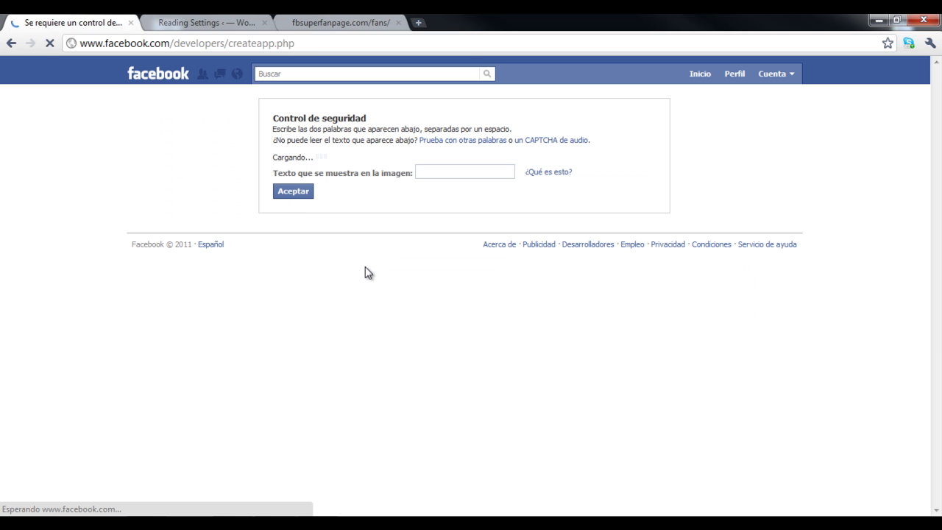
# Enter the two captcha words and submit the security check.
pyautogui.click(428, 202)
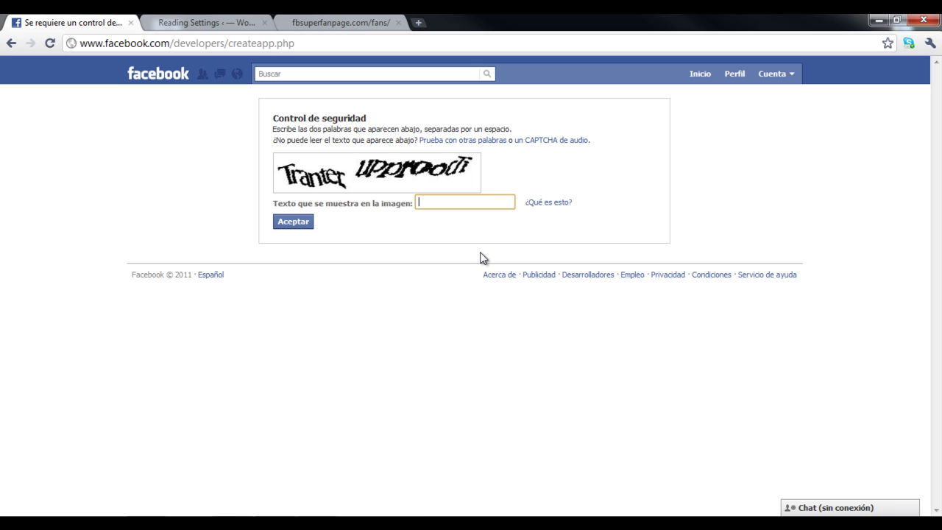
pyautogui.write('Tranter upproodi')
pyautogui.click(298, 223)
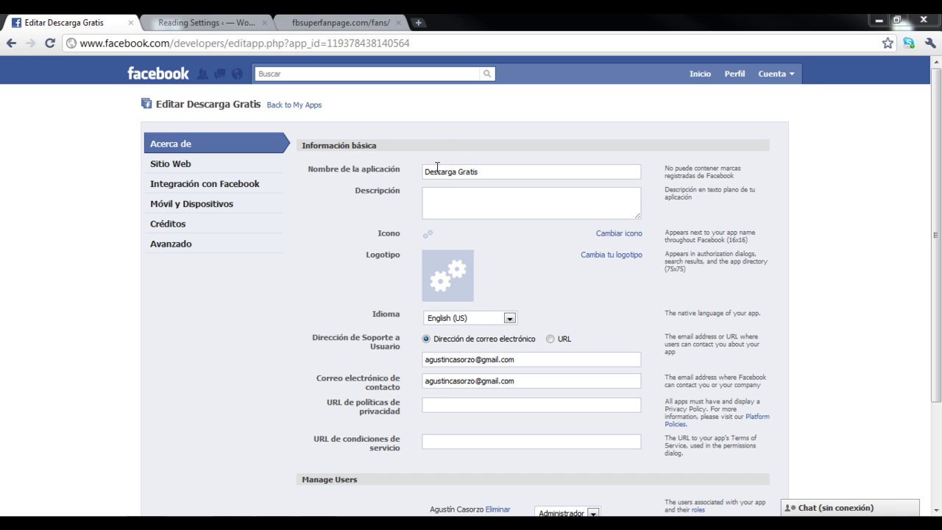
# Write 'Descarga gratuita de regalo' as the app description, correcting a typo.
pyautogui.moveTo(426, 168); pyautogui.dragTo(481, 173)
pyautogui.click(484, 208)
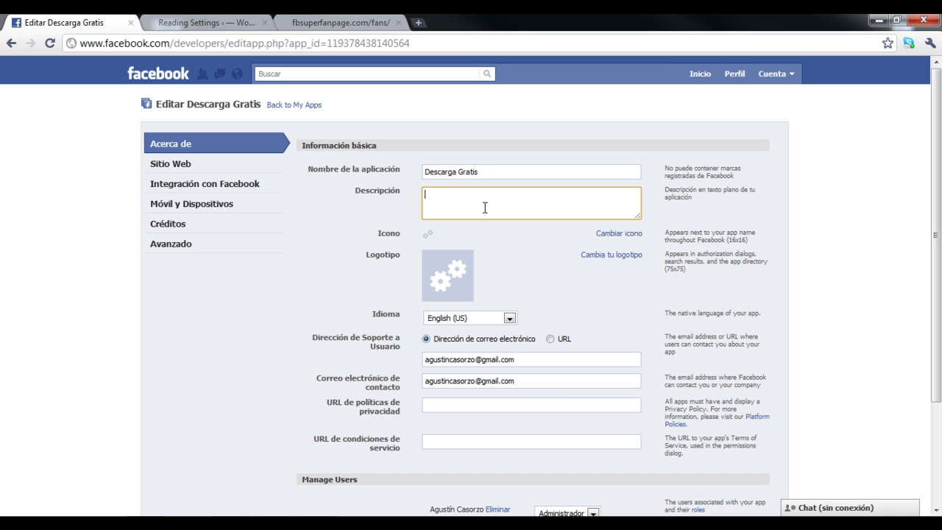
pyautogui.write('Descarga gratuita de')
pyautogui.press('BackSpace')
pyautogui.write('del')
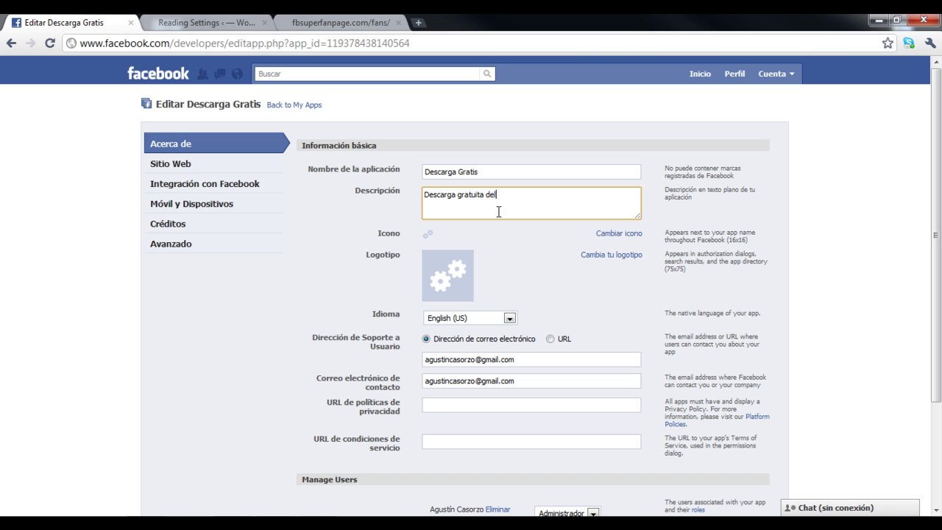
pyautogui.write('regal')
pyautogui.scroll(-2, 472, 203)
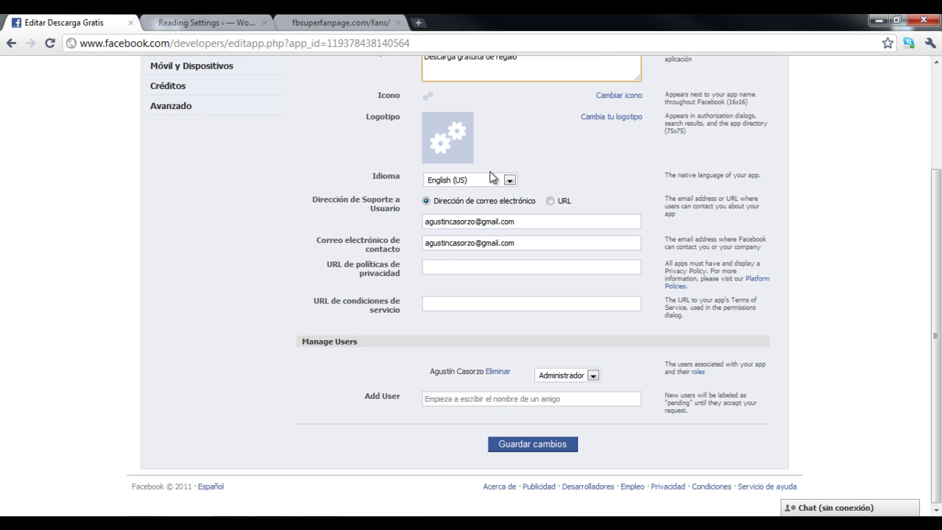
pyautogui.scroll(2, 494, 178)
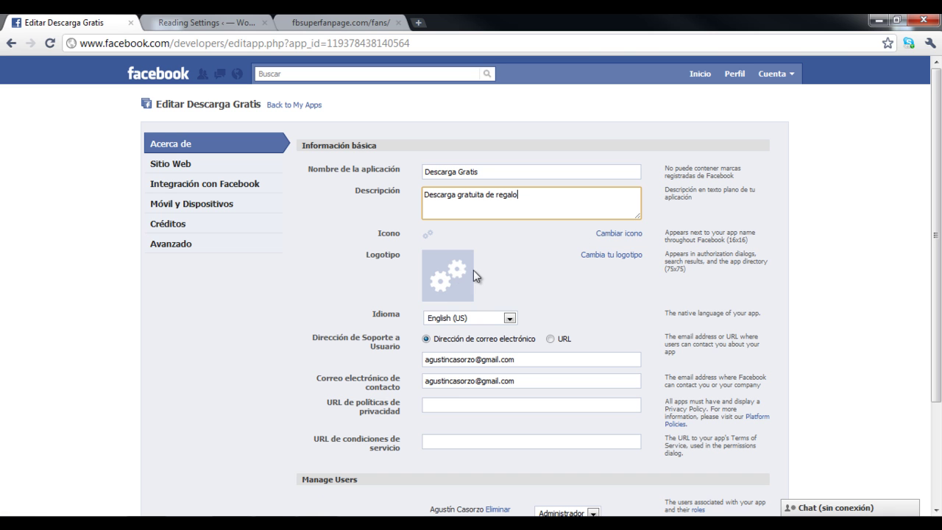
# Upload fotoFBSuperFanPage.jpg from the Desktop as the app logo.
pyautogui.click(602, 258)
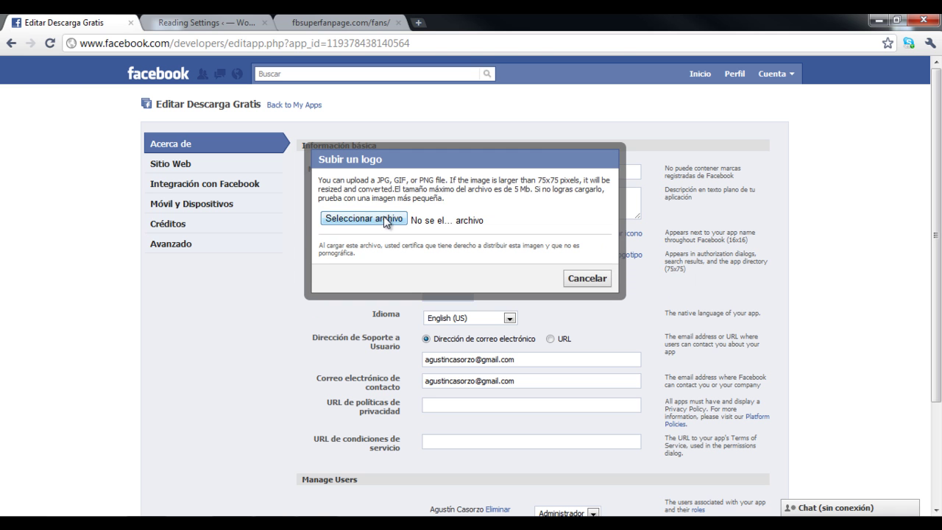
pyautogui.click(384, 221)
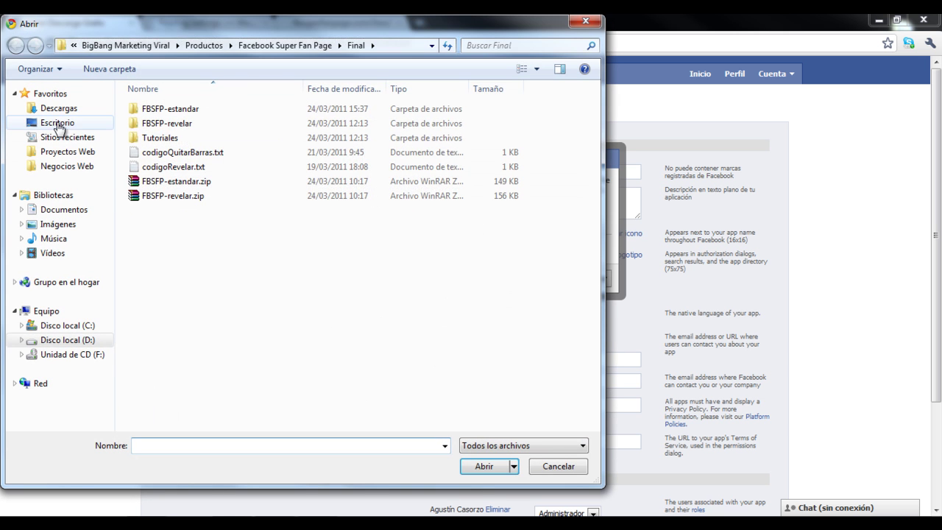
pyautogui.click(58, 123)
pyautogui.click(184, 272)
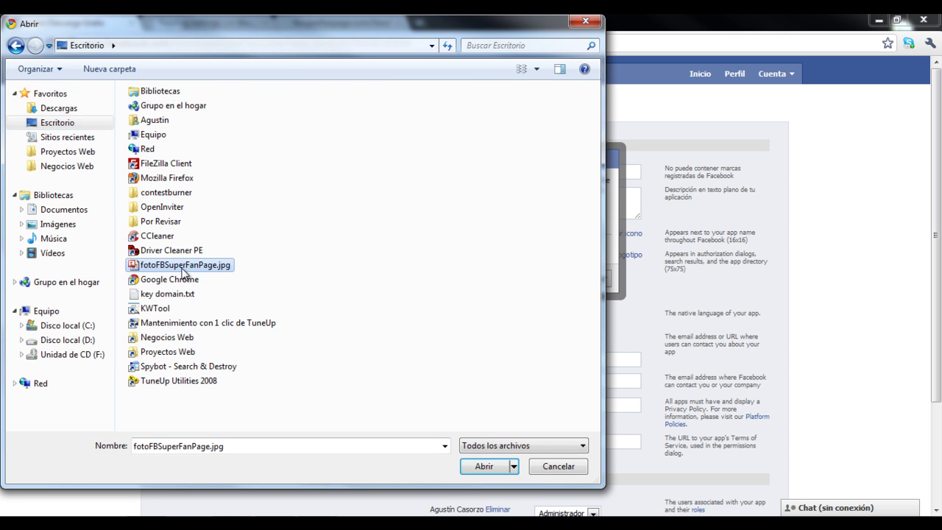
pyautogui.doubleClick(184, 272)
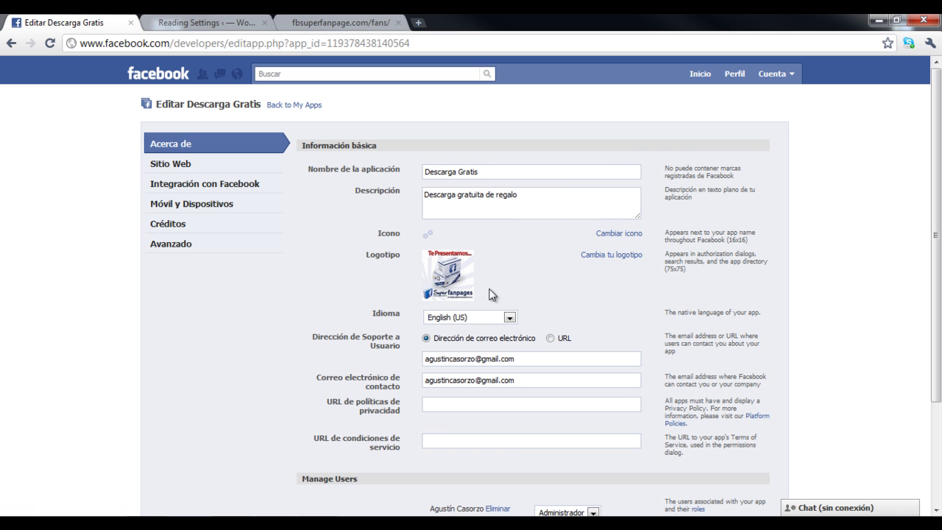
# Set the app language to Español.
pyautogui.click(484, 318)
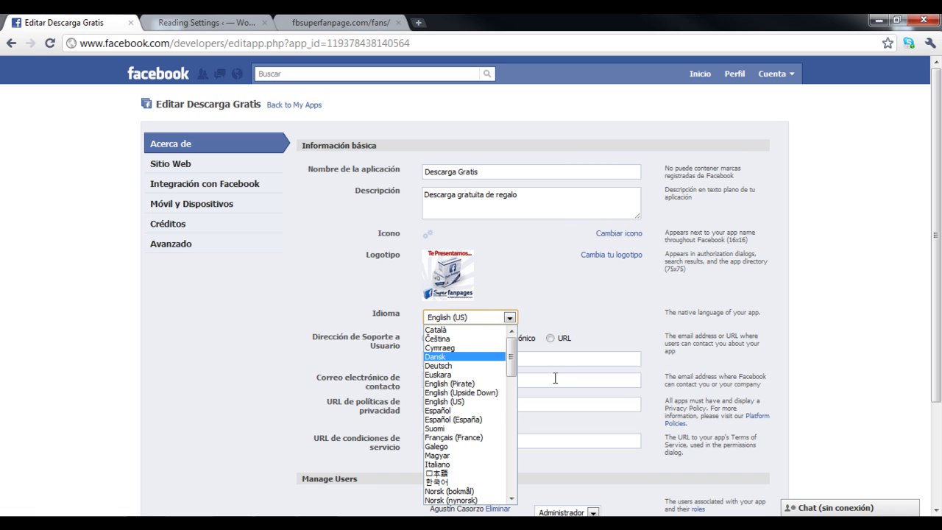
pyautogui.click(468, 410)
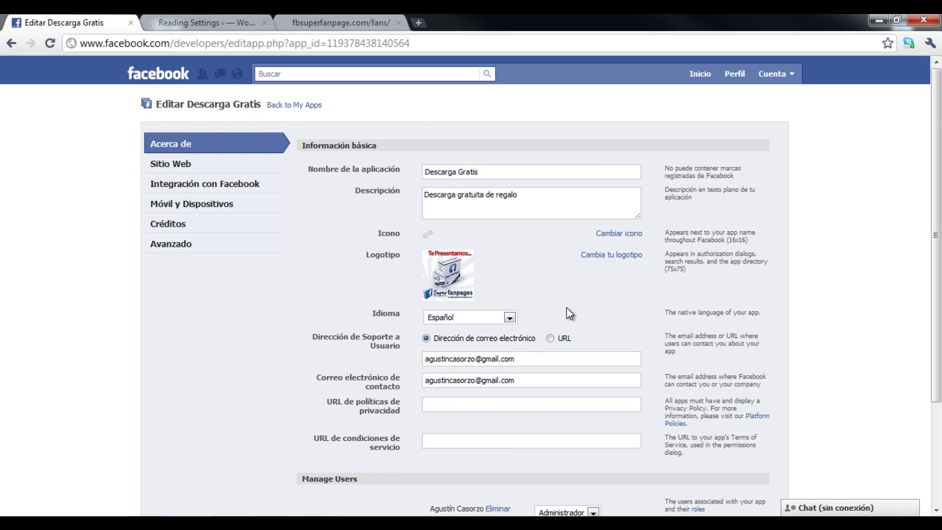
pyautogui.scroll(-1, 623, 299)
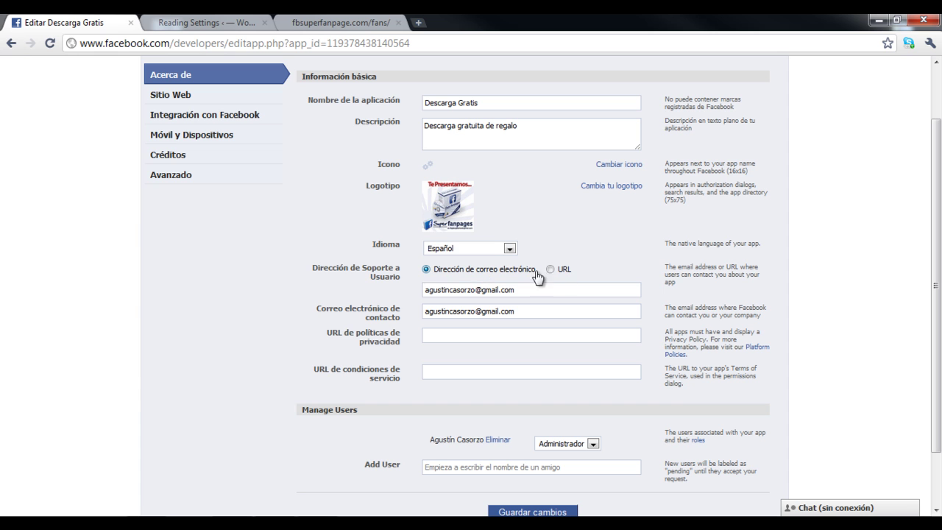
# Replace the support e-mail with the company support address and paste it as contact e-mail.
pyautogui.moveTo(361, 269); pyautogui.dragTo(404, 277)
pyautogui.click(521, 292)
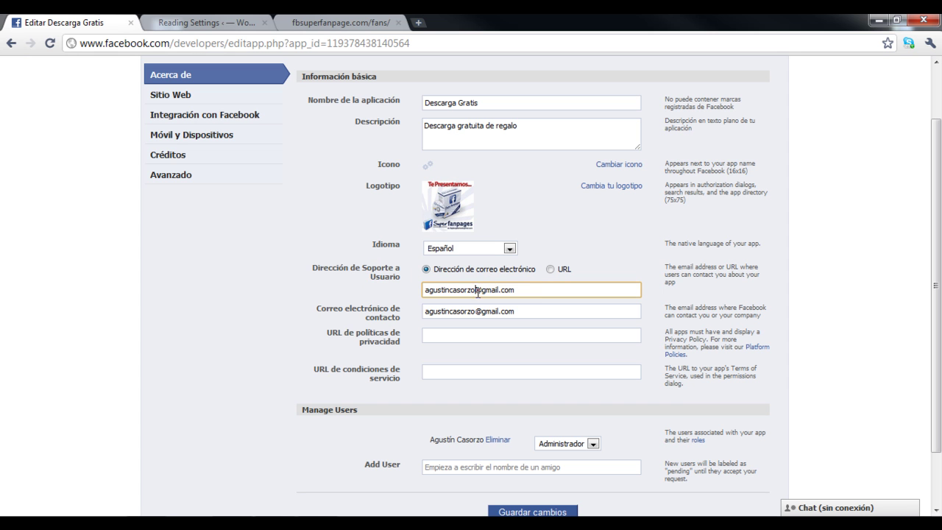
pyautogui.tripleClick(534, 295)
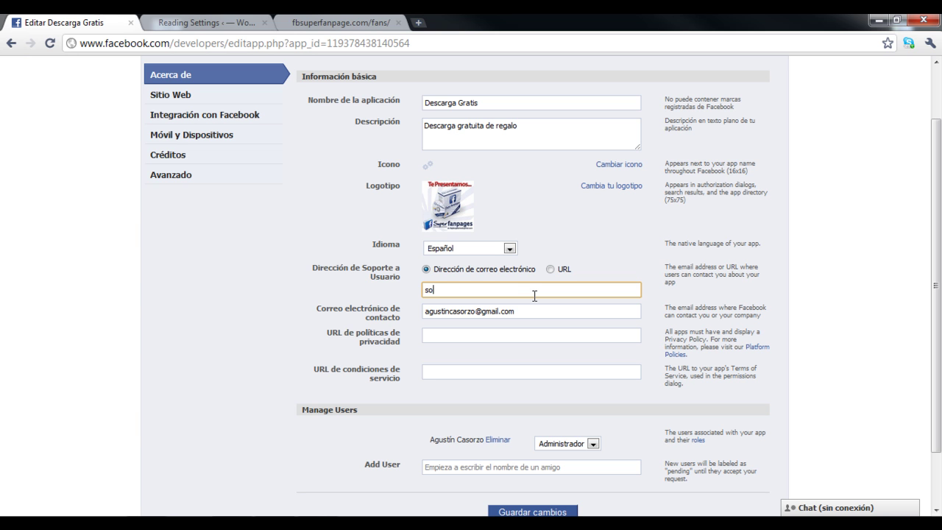
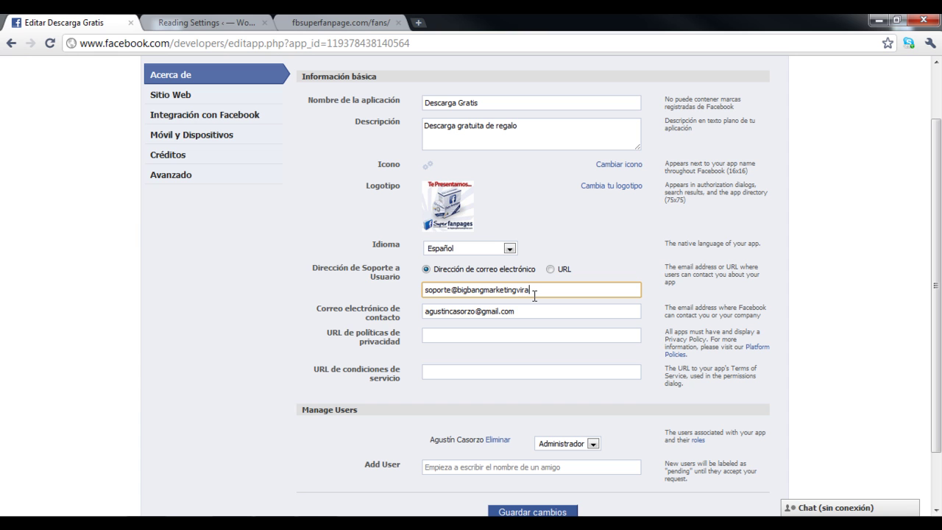
pyautogui.hotkey('ctrl', 'a')
pyautogui.hotkey('ctrl', 'c')
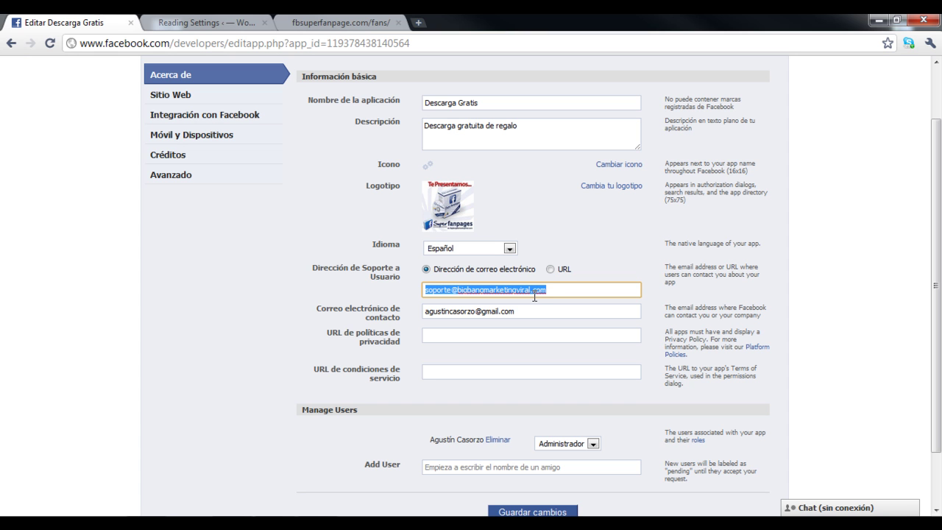
pyautogui.moveTo(515, 312); pyautogui.dragTo(424, 312)
pyautogui.hotkey('ctrl', 'v')
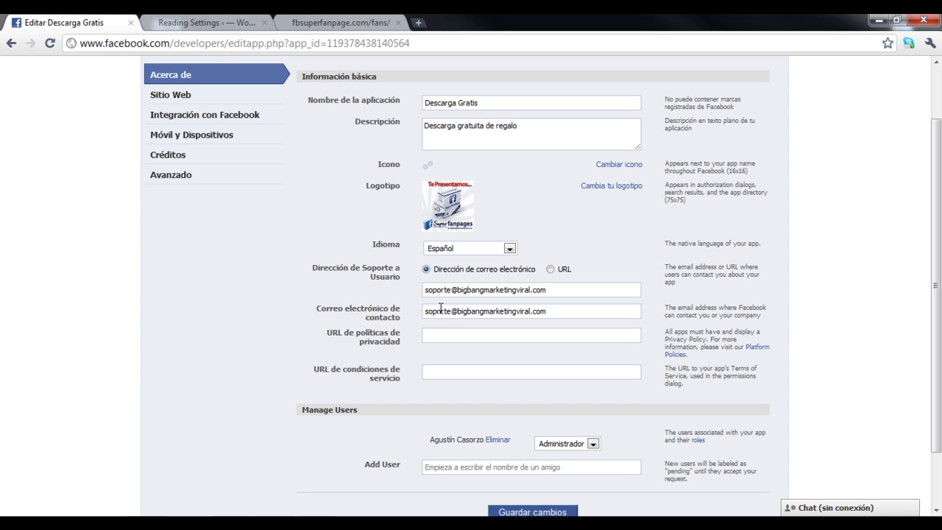
pyautogui.click(432, 335)
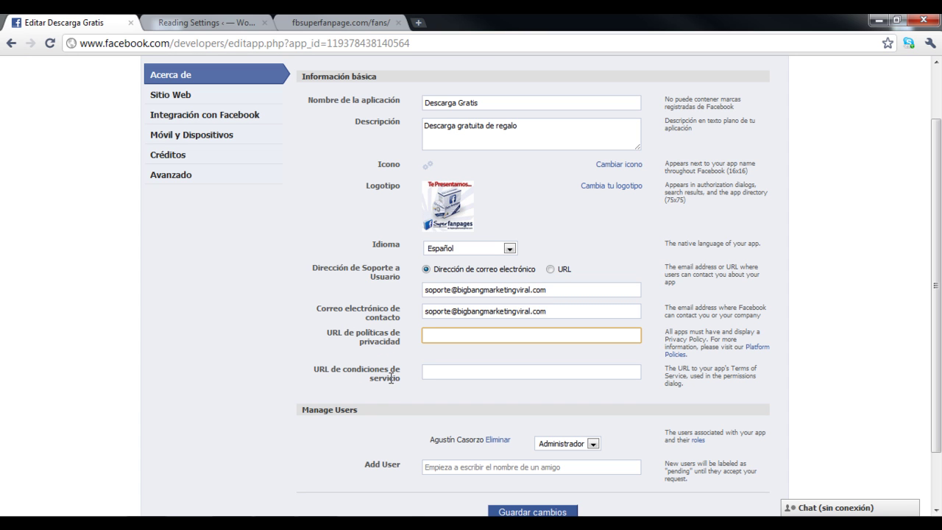
# Enter the privacy URL .../politica-de-privacidad and terms URL .../limitacion-de-responsabilidad on bigbangmarketingviral.com.
pyautogui.write('http://bigbangmarketingviral.c')
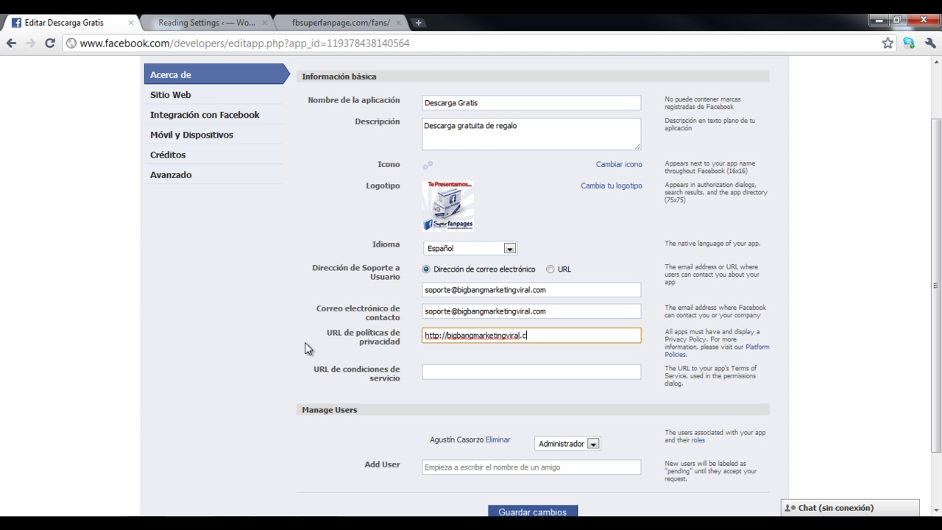
pyautogui.write('om/politica-de-privacidad')
pyautogui.click(461, 371)
pyautogui.write('http:')
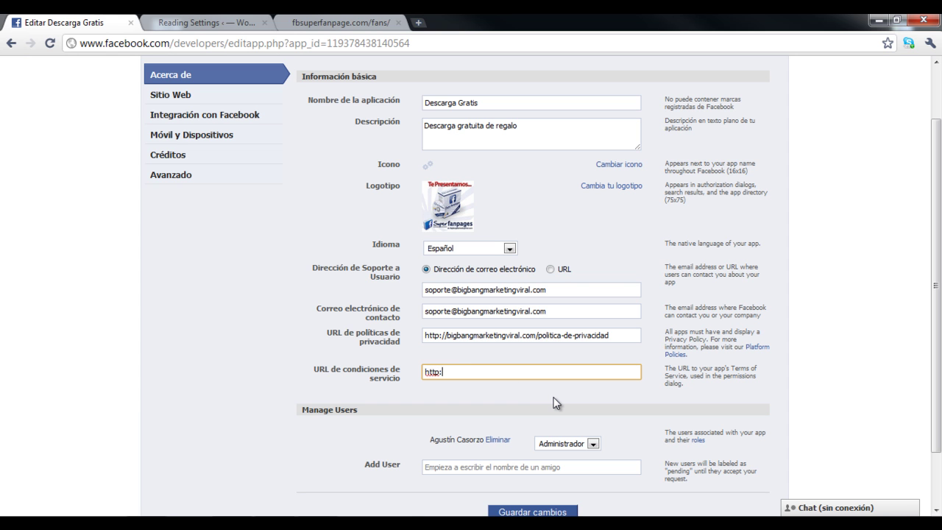
pyautogui.write('//bigbangmarketingviral.co')
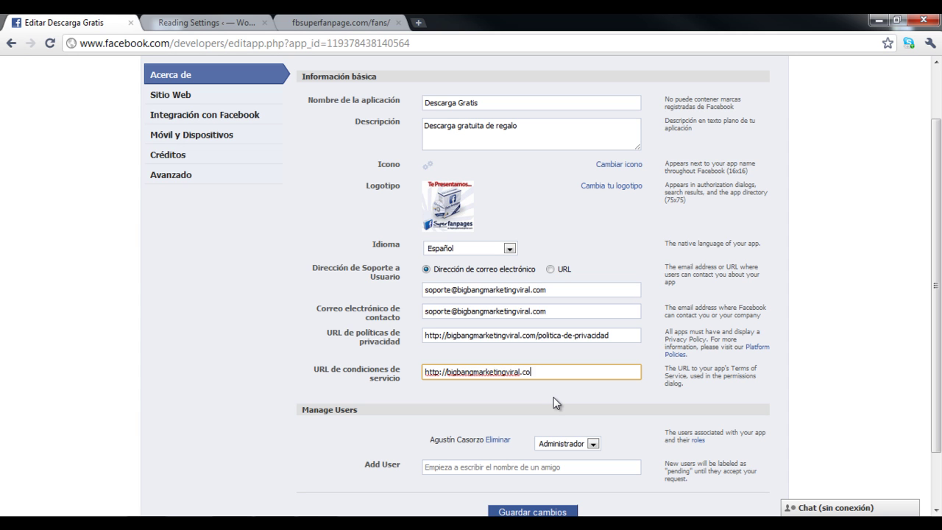
pyautogui.write('m/limitacion-de-responsabilidad')
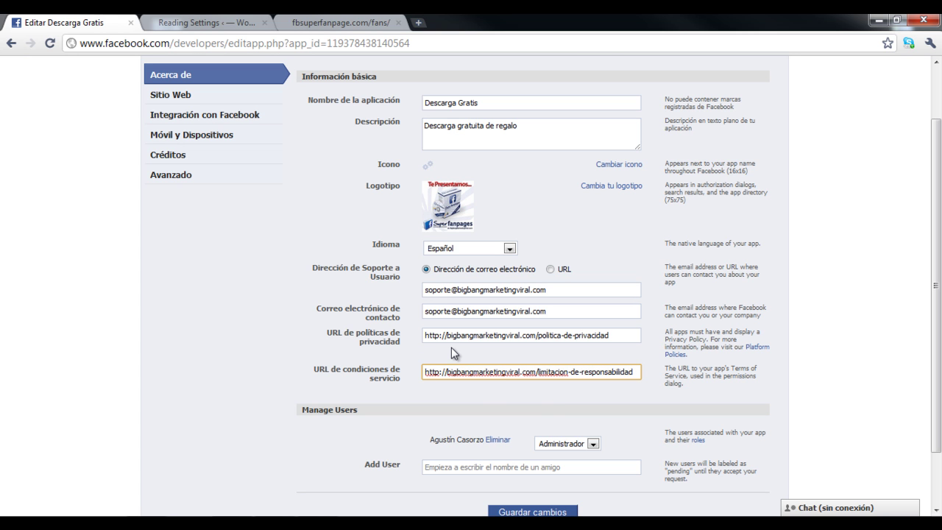
pyautogui.click(471, 352)
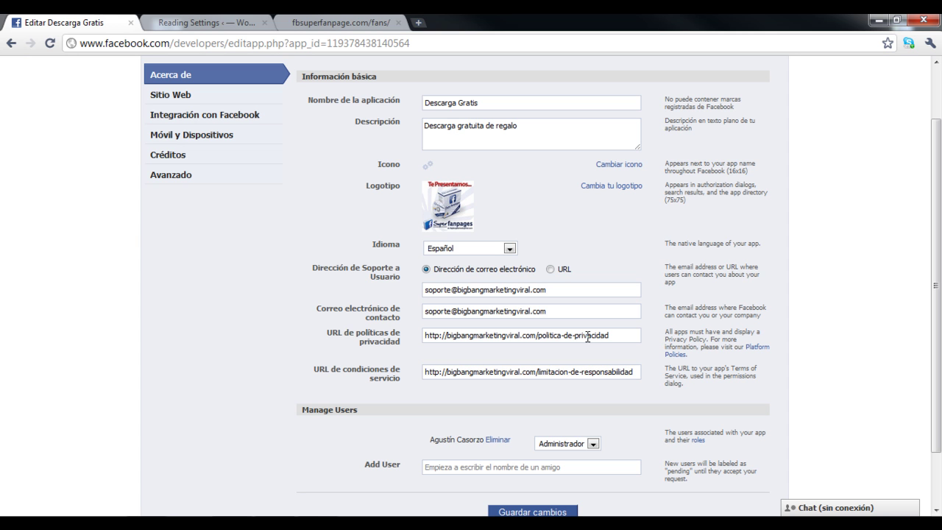
pyautogui.moveTo(430, 334); pyautogui.dragTo(617, 335)
pyautogui.click(574, 353)
# Keep the existing user as Administrador and add a friend as a second app user.
pyautogui.scroll(-2, 278, 319)
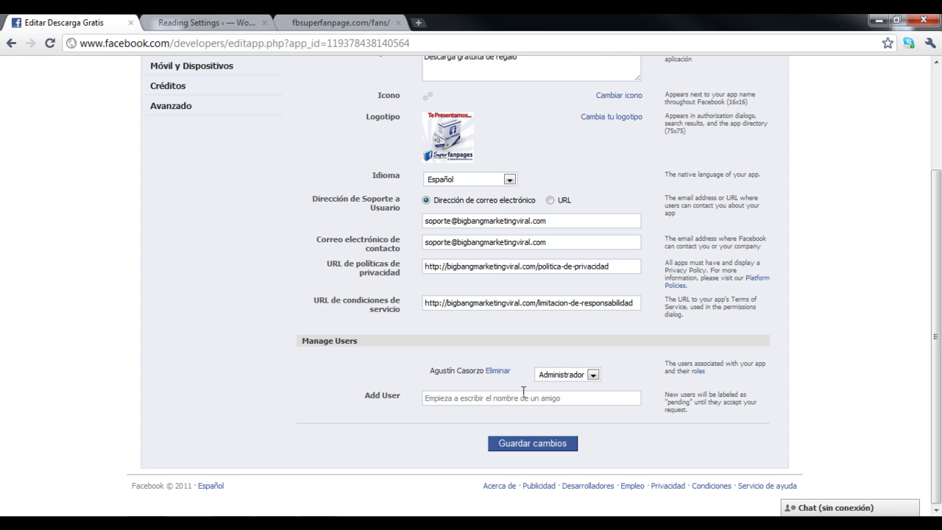
pyautogui.click(588, 375)
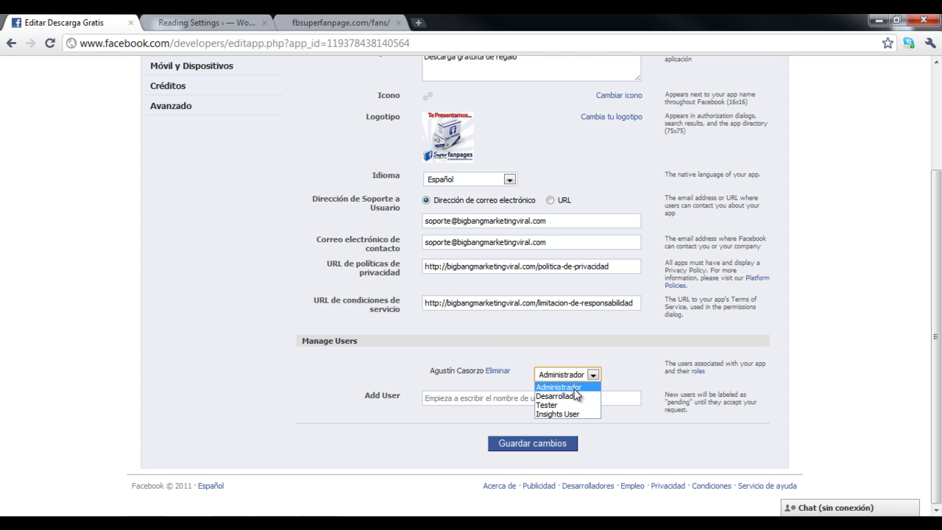
pyautogui.click(262, 407)
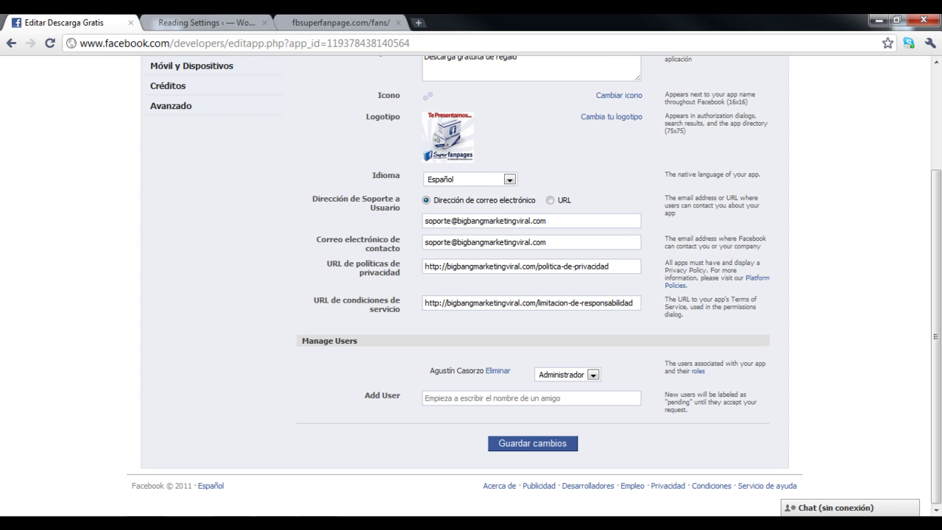
pyautogui.click(463, 398)
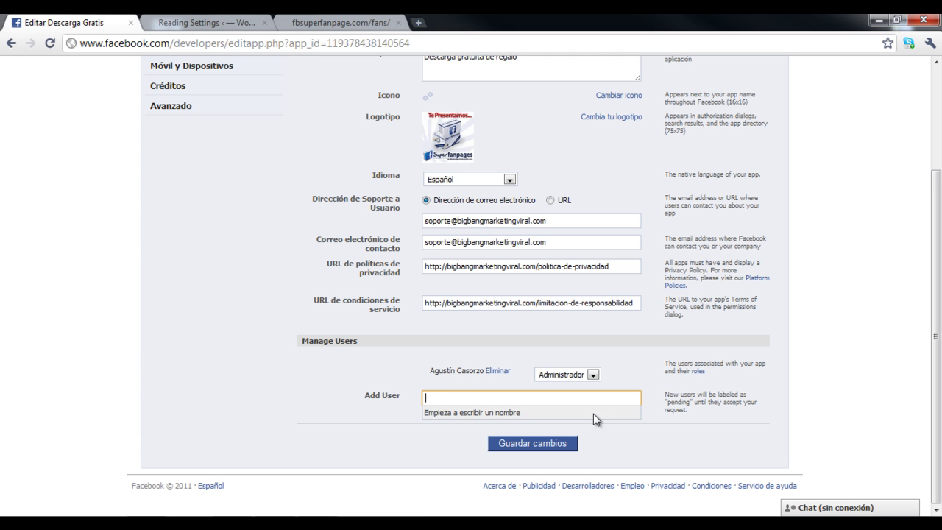
pyautogui.write('Carlo')
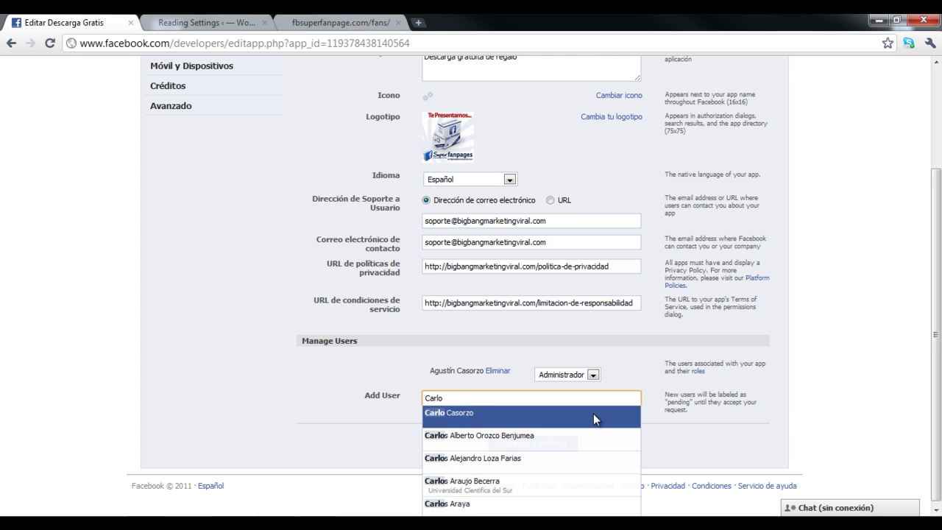
pyautogui.click(593, 414)
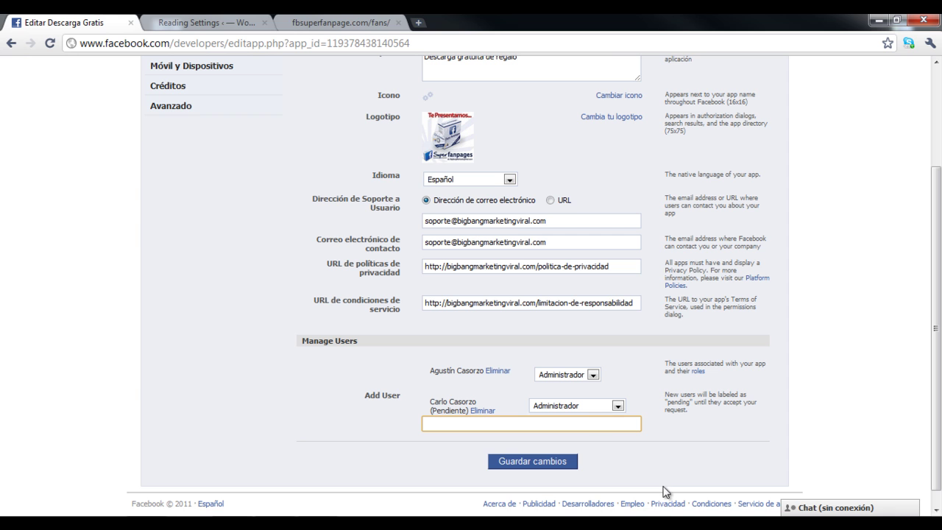
pyautogui.click(361, 428)
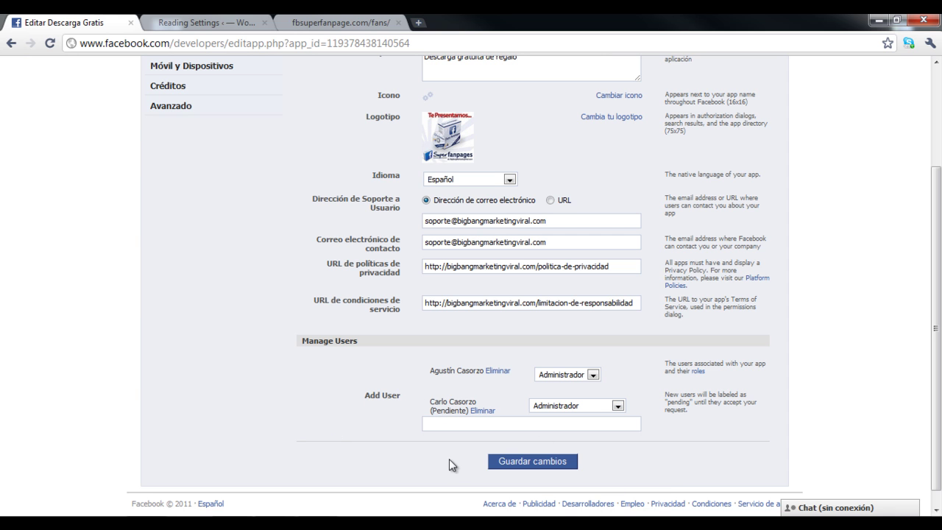
# Save the user changes and review the app ID, API key and secret.
pyautogui.click(534, 463)
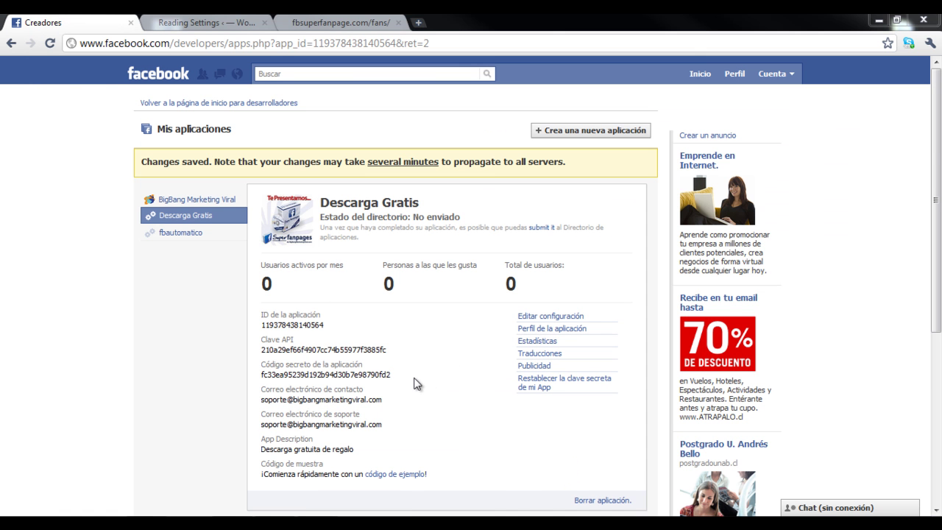
pyautogui.moveTo(262, 322); pyautogui.dragTo(353, 331)
pyautogui.click(360, 337)
pyautogui.moveTo(263, 353); pyautogui.dragTo(374, 357)
pyautogui.click(437, 380)
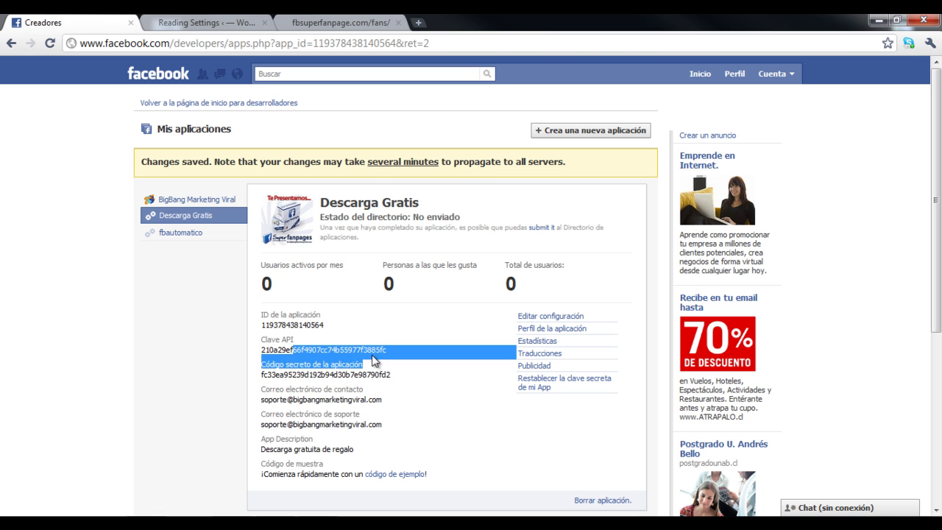
pyautogui.moveTo(280, 375); pyautogui.dragTo(419, 380)
pyautogui.click(440, 371)
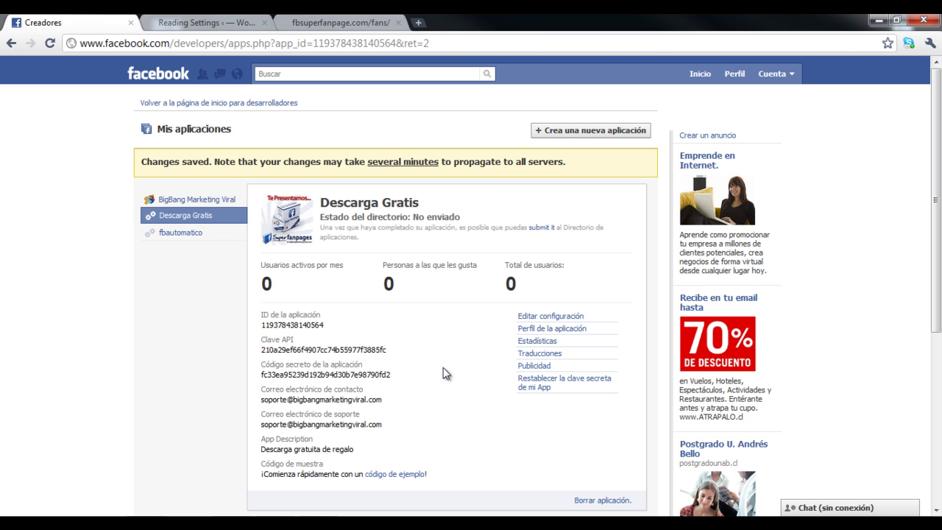
# Set the Canvas Page name to descarga-gratis-123 in the Facebook integration settings.
pyautogui.click(535, 318)
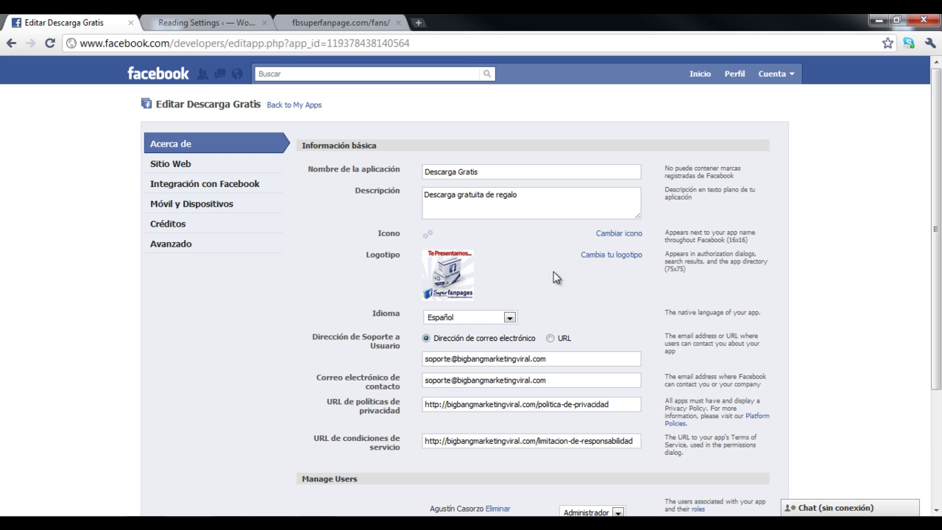
pyautogui.click(189, 186)
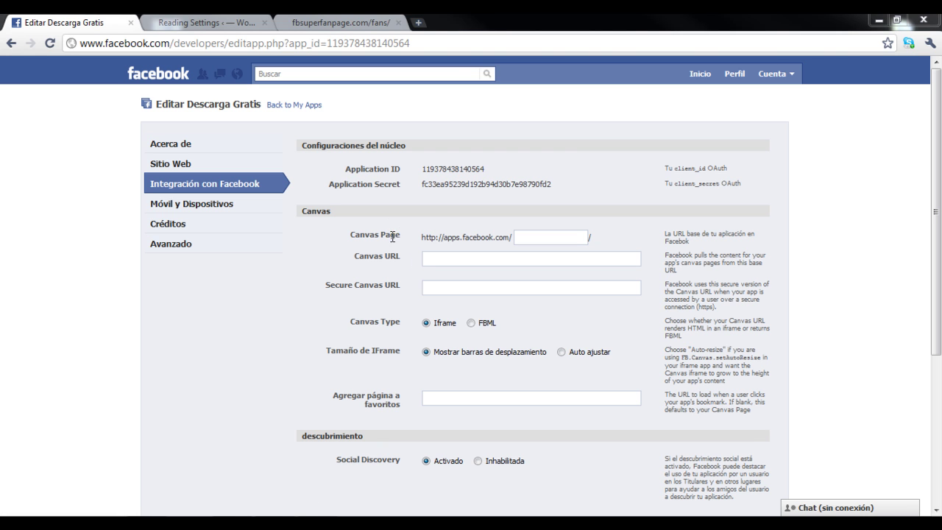
pyautogui.click(547, 239)
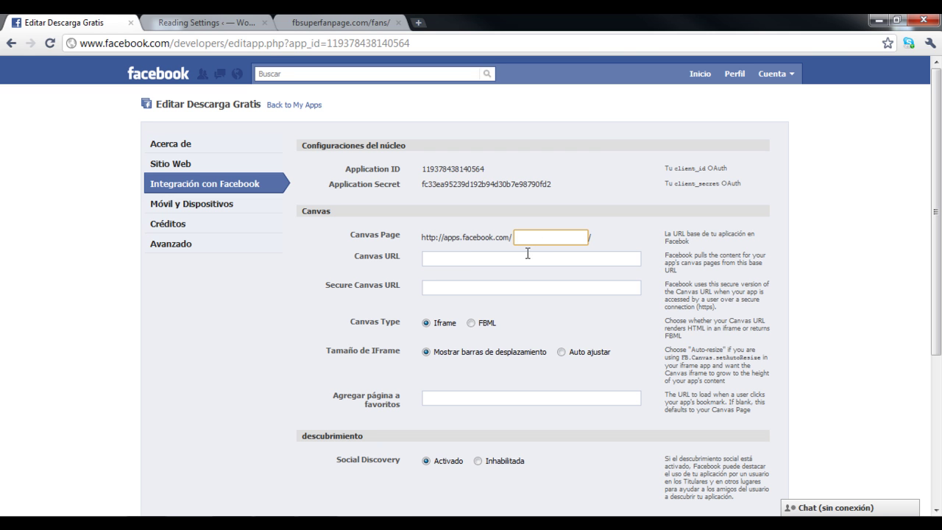
pyautogui.write('descarga-gratis')
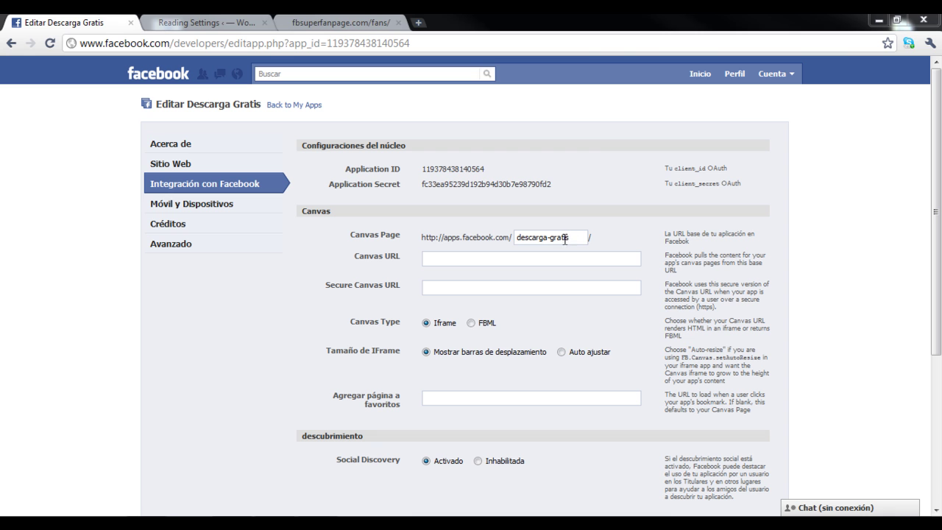
pyautogui.click(583, 232)
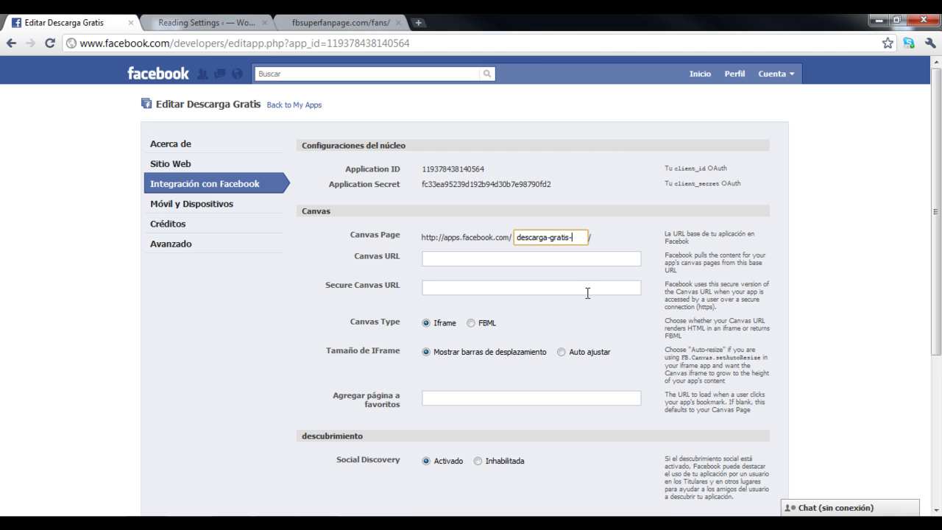
pyautogui.write('-123')
# Switch to the WordPress fbsuperfanpage.com/fans/ page in the other tab.
pyautogui.click(436, 259)
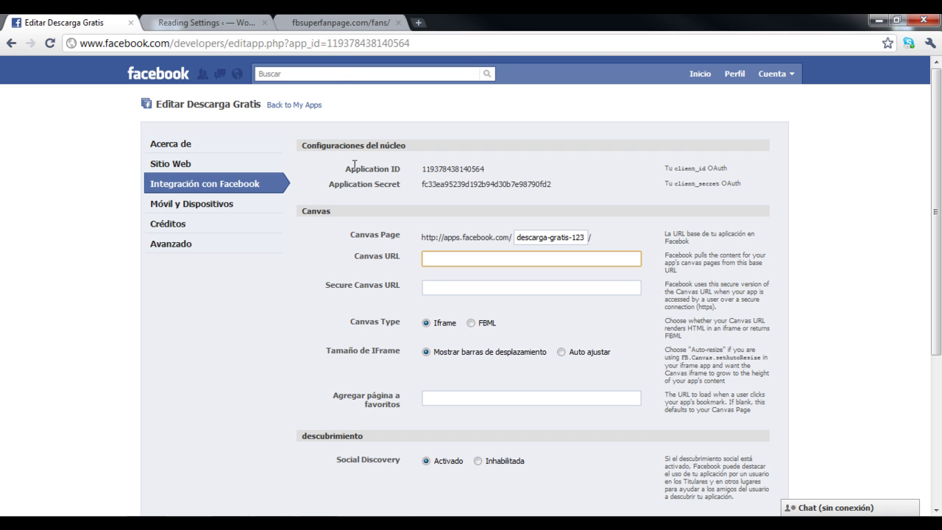
pyautogui.click(333, 22)
pyautogui.moveTo(166, 66)
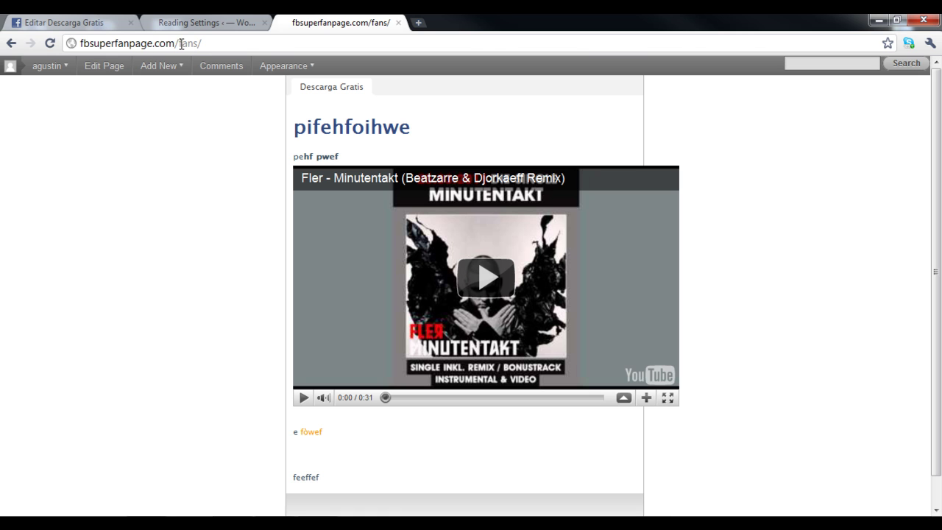
pyautogui.click(188, 44)
pyautogui.hotkey('ctrl', 'c')
pyautogui.rightClick(190, 45)
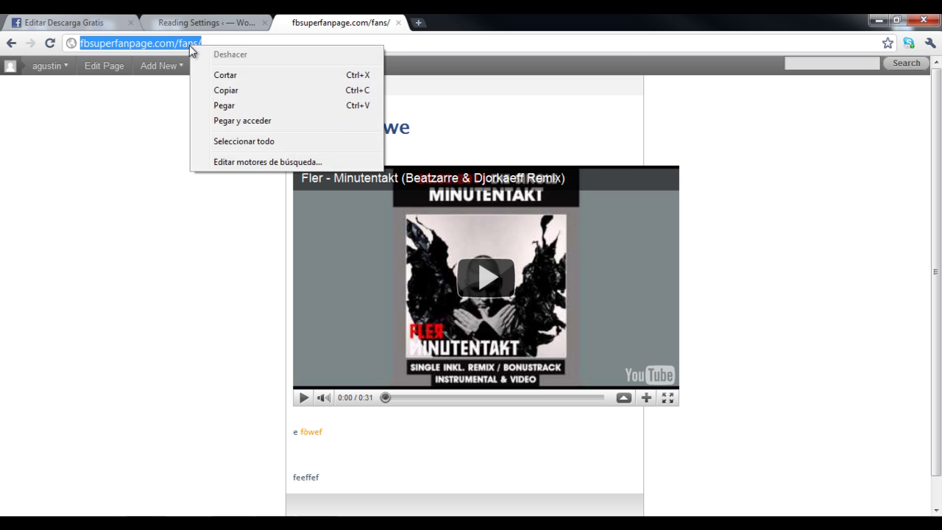
pyautogui.click(223, 90)
pyautogui.click(88, 22)
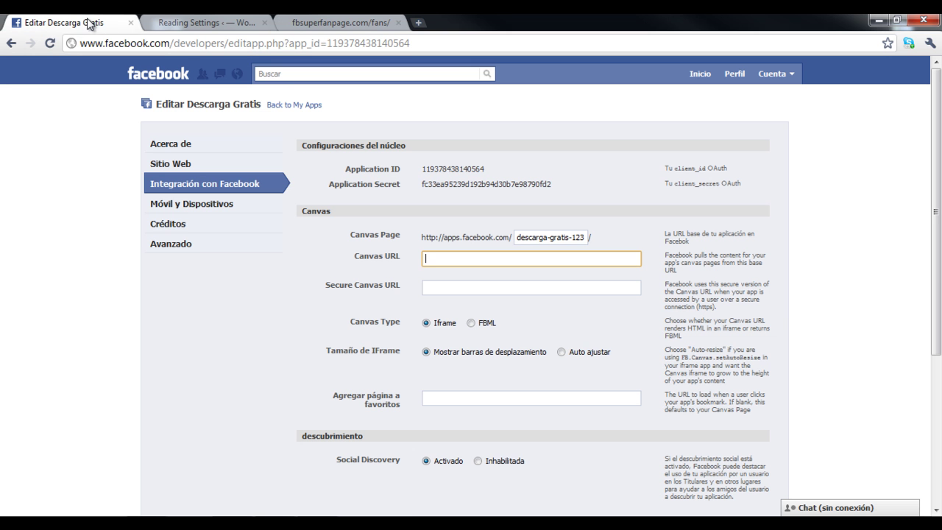
pyautogui.rightClick(431, 258)
pyautogui.click(465, 333)
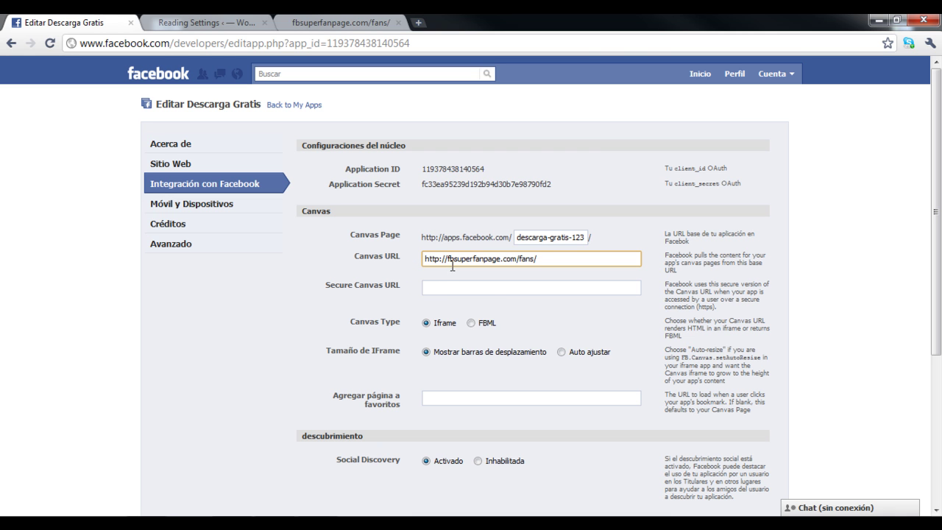
pyautogui.moveTo(518, 257); pyautogui.dragTo(543, 265)
pyautogui.click(539, 273)
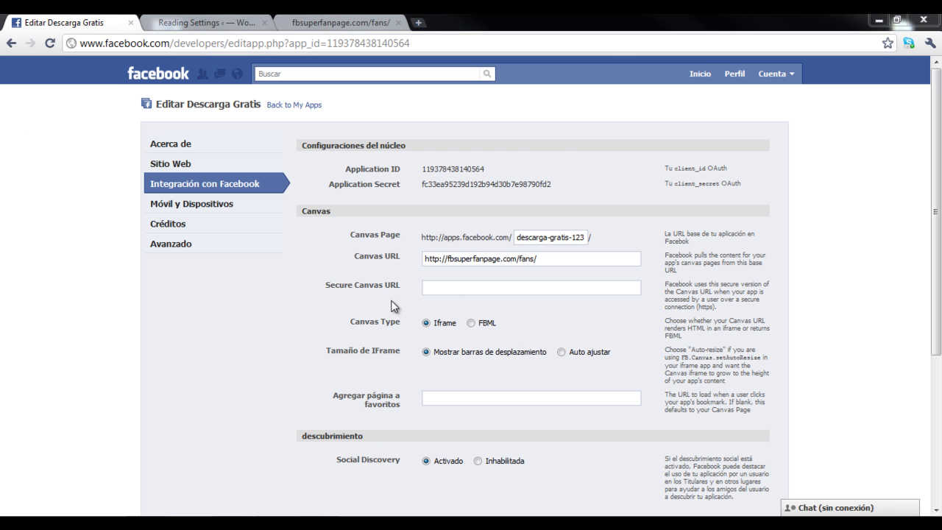
# Scroll to the Page Tabs settings and name the page tab 'Descarga Gratis'.
pyautogui.scroll(-1, 420, 293)
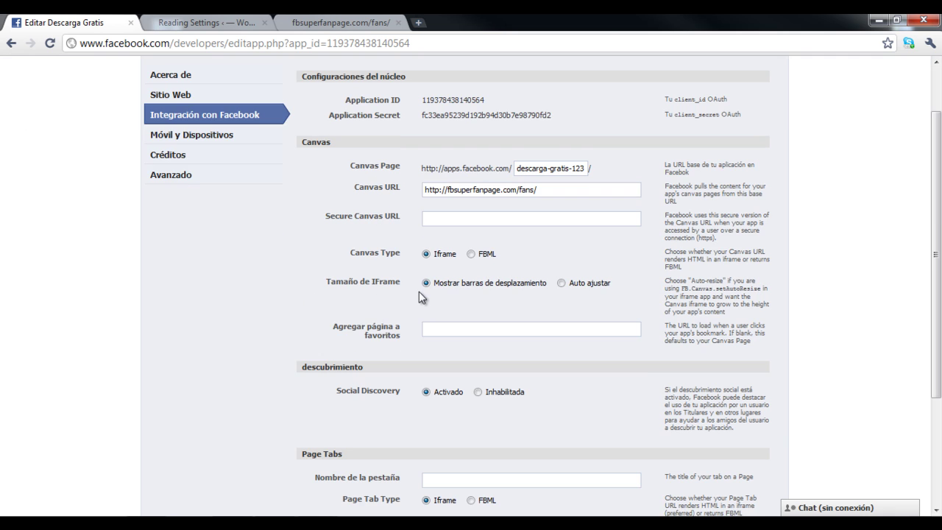
pyautogui.scroll(-1, 409, 274)
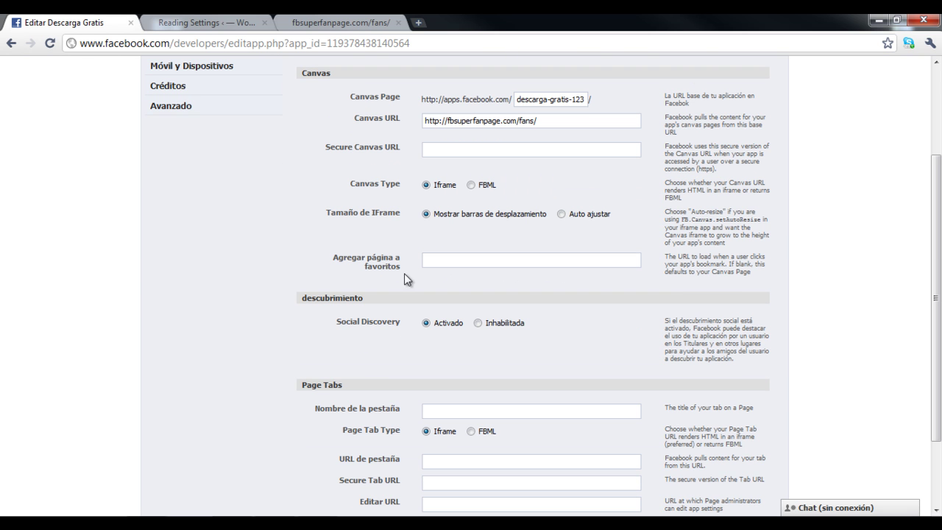
pyautogui.scroll(-2, 412, 309)
pyautogui.click(448, 308)
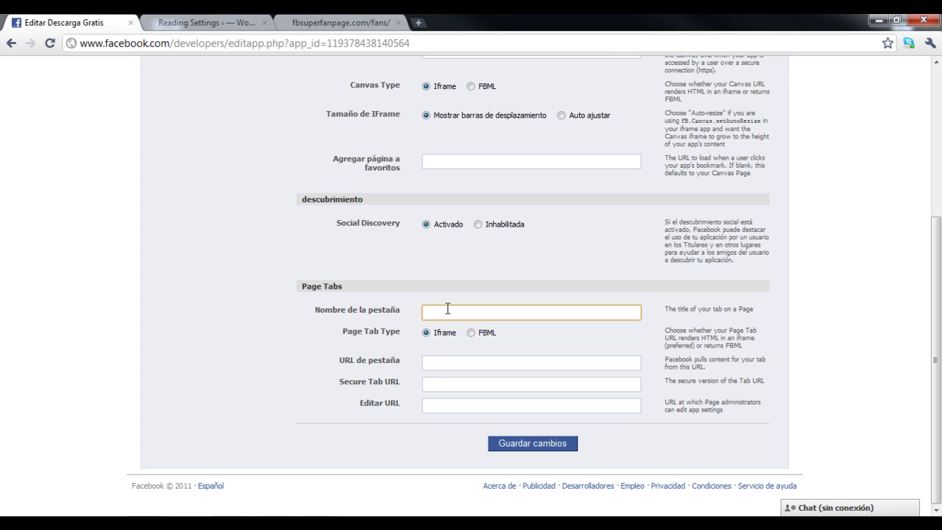
pyautogui.write('Descarga Gratis')
# Copy the WordPress fans page address into the tab URL field and append 'index.'.
pyautogui.click(432, 361)
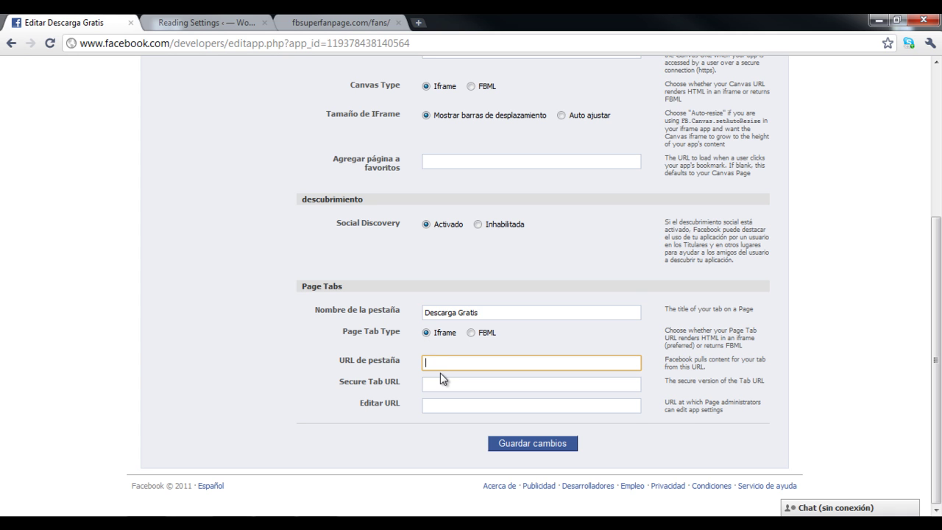
pyautogui.click(346, 20)
pyautogui.rightClick(168, 46)
pyautogui.click(199, 100)
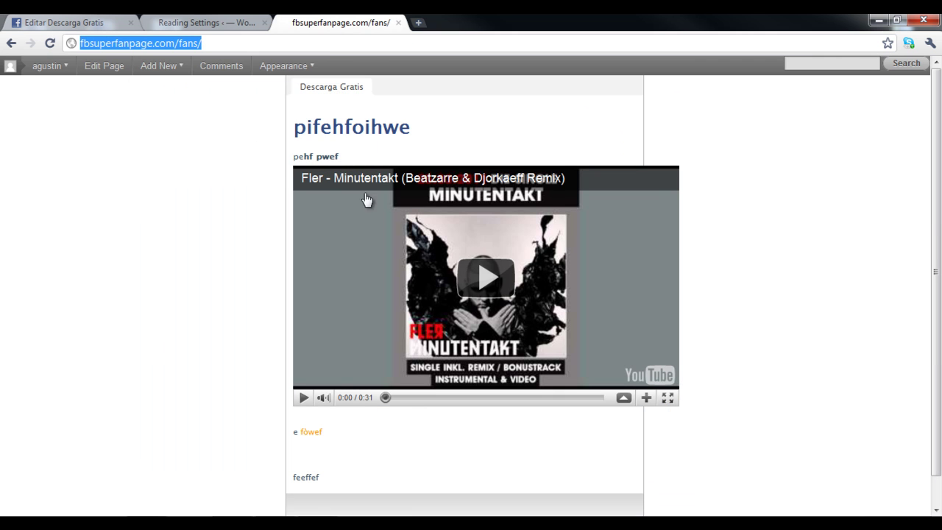
pyautogui.click(89, 23)
pyautogui.rightClick(436, 364)
pyautogui.click(471, 275)
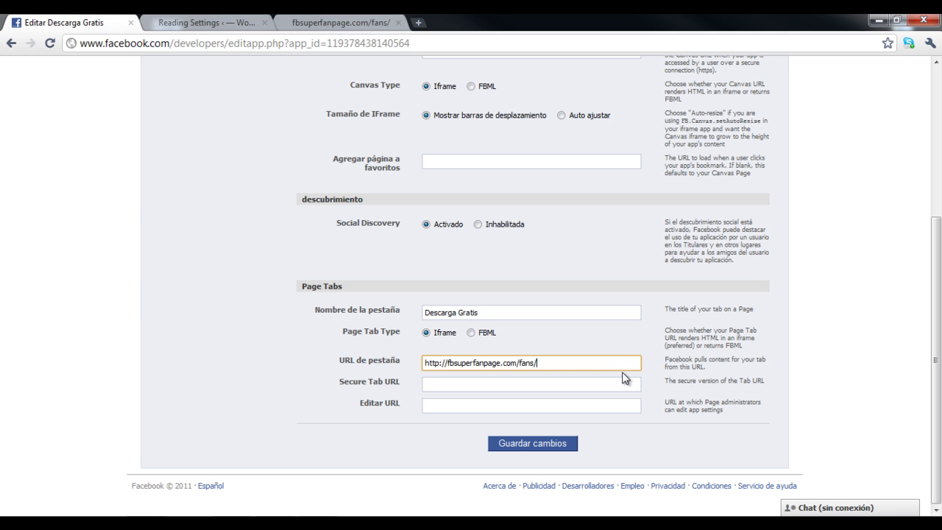
pyautogui.write('index.php')
# Copy the full tab URL into Editar URL and save the canvas and page tab settings.
pyautogui.moveTo(424, 362); pyautogui.dragTo(537, 368)
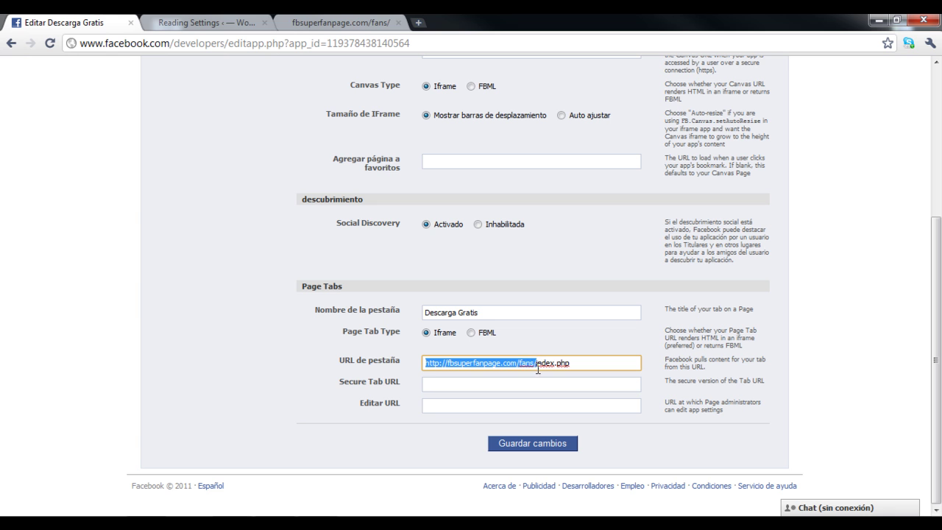
pyautogui.click(541, 362)
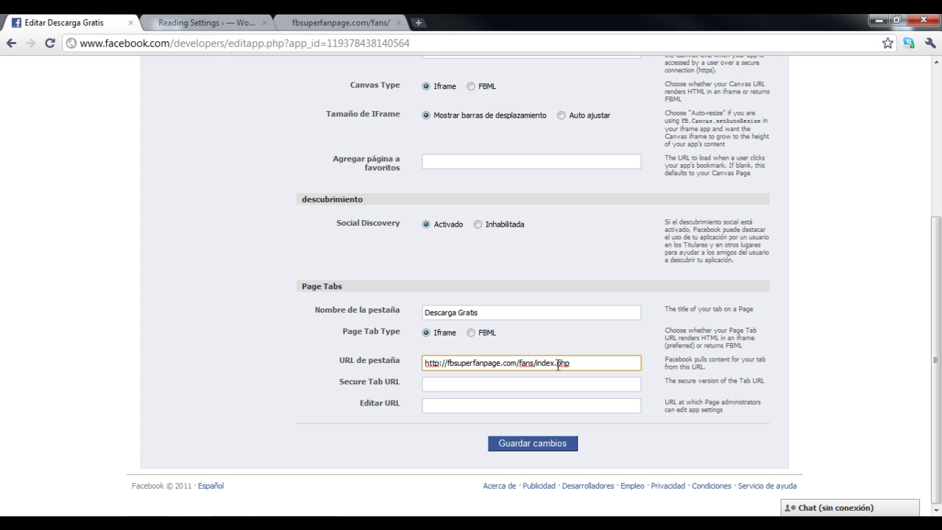
pyautogui.moveTo(579, 364); pyautogui.dragTo(425, 365)
pyautogui.rightClick(450, 363)
pyautogui.click(483, 244)
pyautogui.click(439, 404)
pyautogui.rightClick(439, 404)
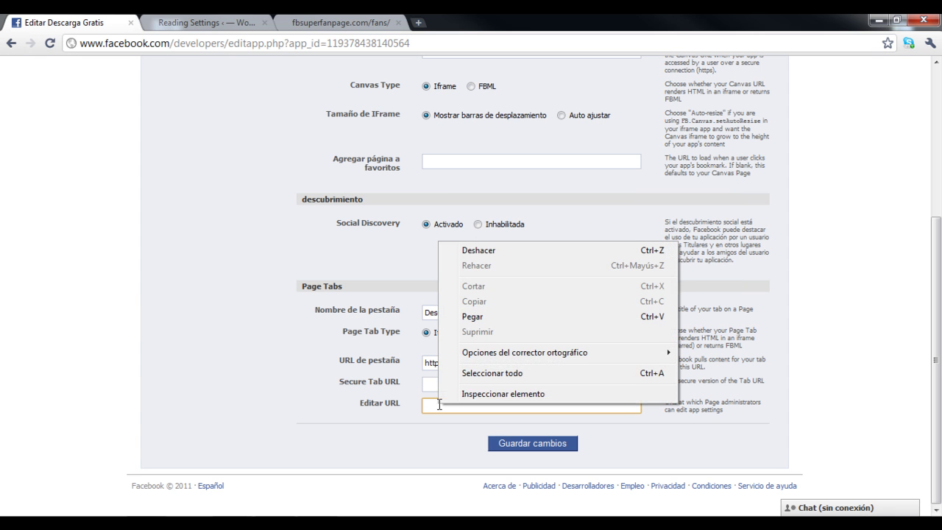
pyautogui.click(464, 317)
pyautogui.click(350, 431)
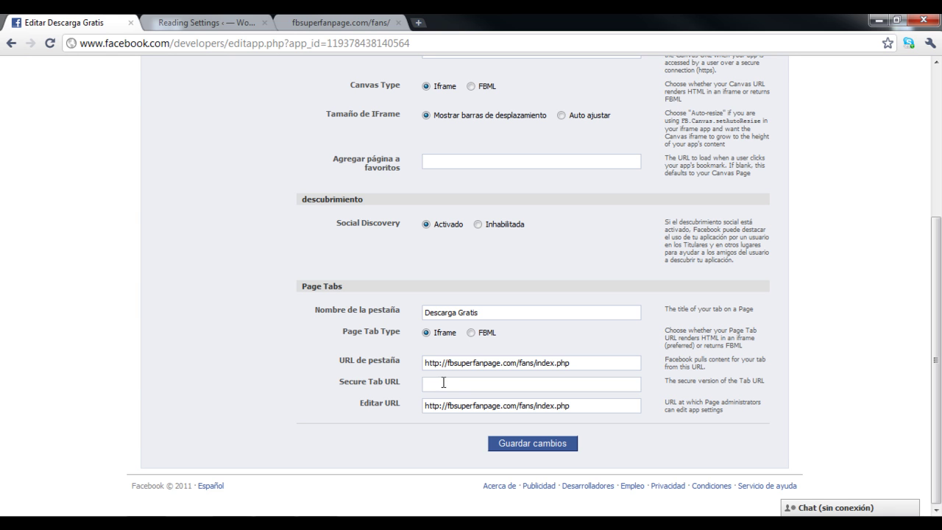
pyautogui.click(505, 443)
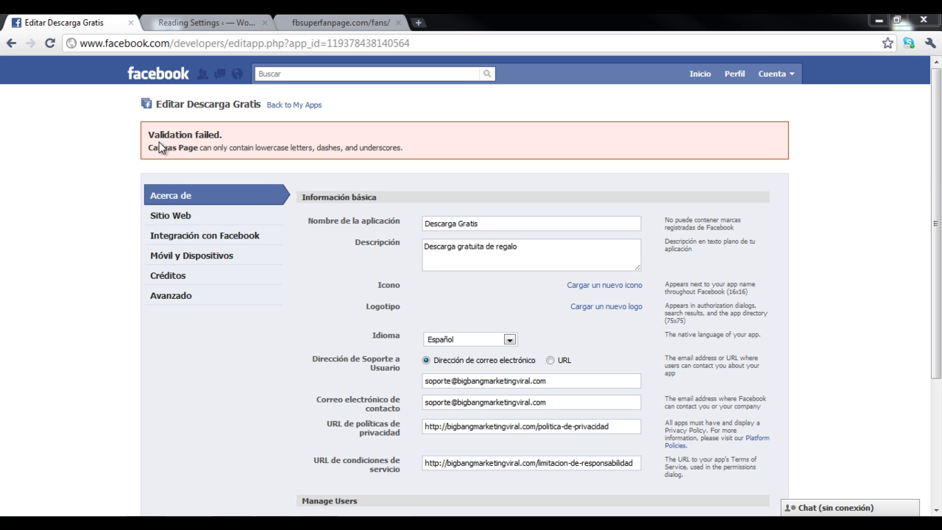
# Review the 'Validation failed' Canvas Page error and scroll through the settings, which still show descarga-gratis-123.
pyautogui.moveTo(151, 147); pyautogui.dragTo(194, 148)
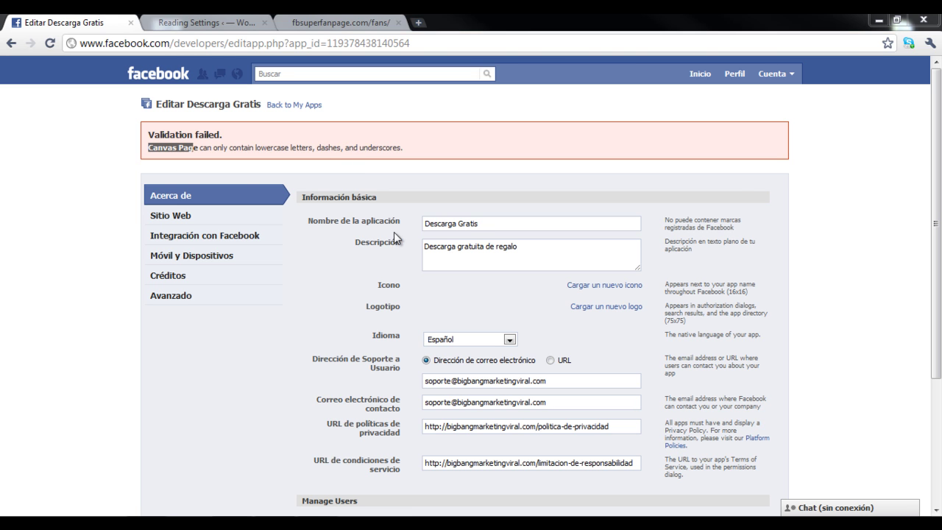
pyautogui.click(799, 175)
pyautogui.moveTo(935, 160); pyautogui.dragTo(939, 228)
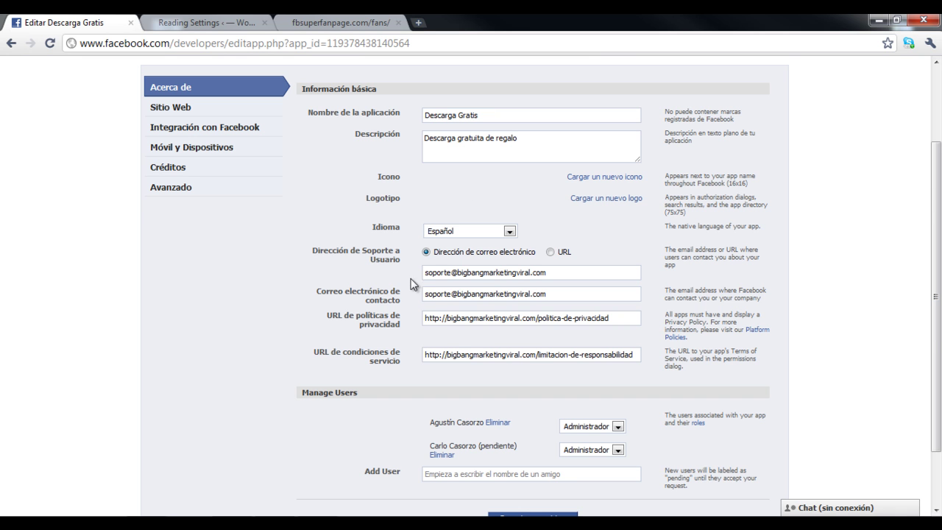
pyautogui.scroll(-1, 413, 320)
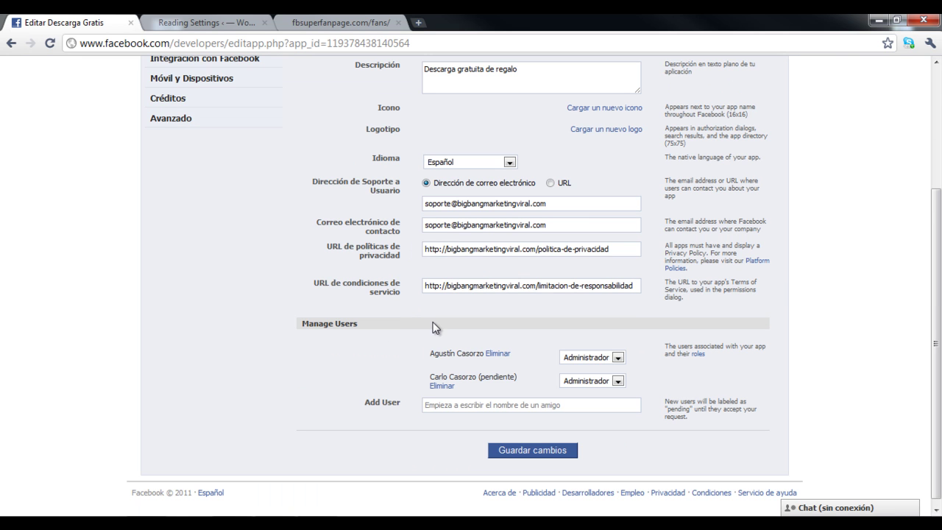
pyautogui.scroll(1, 434, 328)
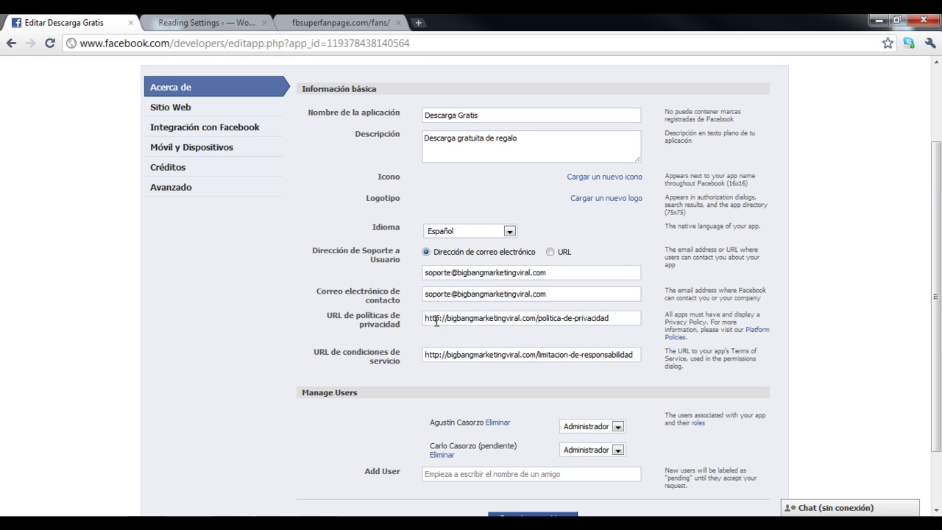
pyautogui.scroll(2, 471, 295)
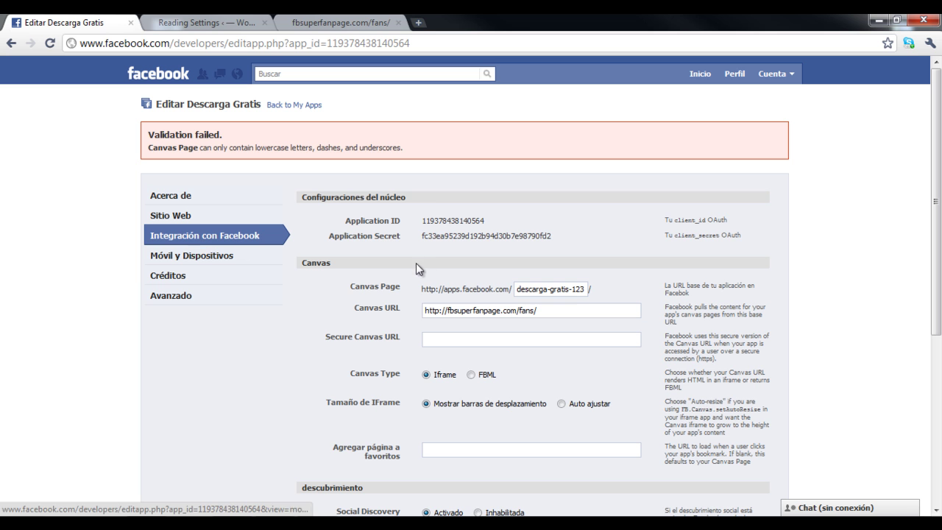
# Change the Canvas Page from descarga-gratis-123 to descarga-gratis-fan and save the settings.
pyautogui.scroll(-1, 439, 293)
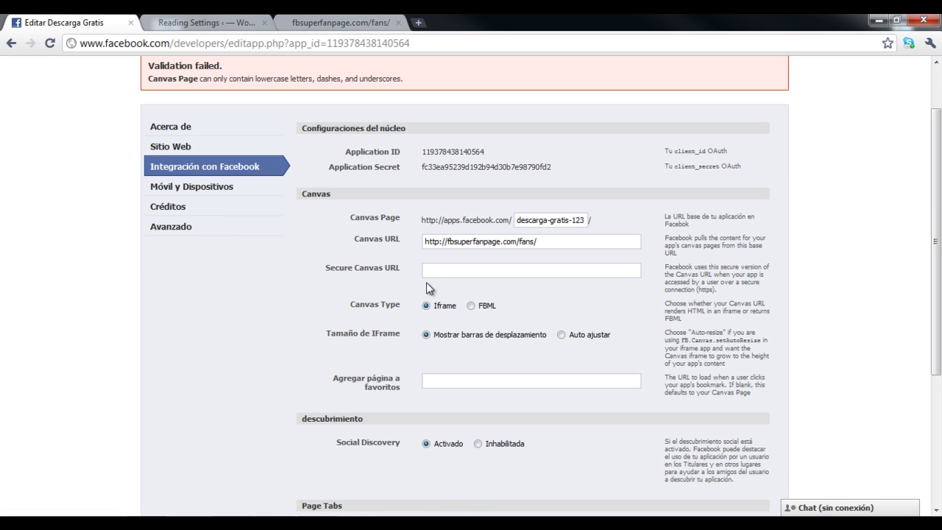
pyautogui.click(580, 218)
pyautogui.press('BackSpace')
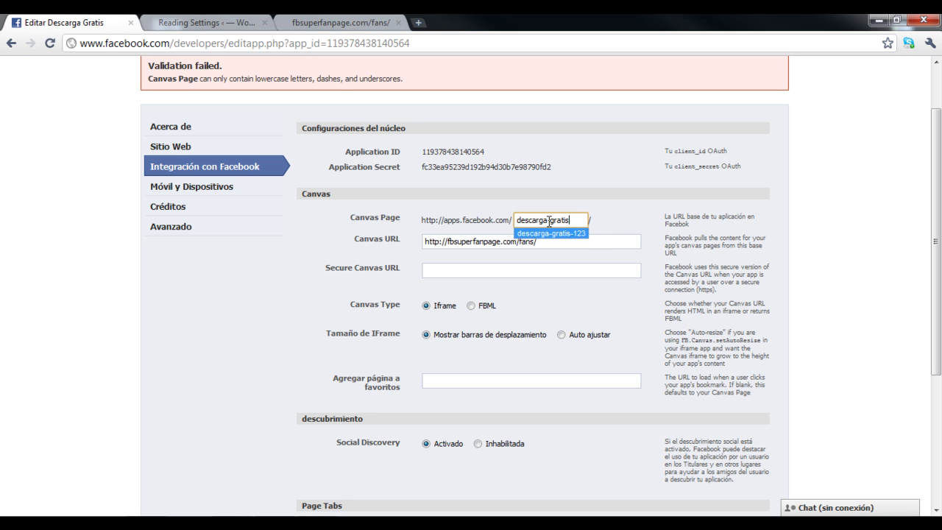
pyautogui.write('-fan')
pyautogui.click(615, 229)
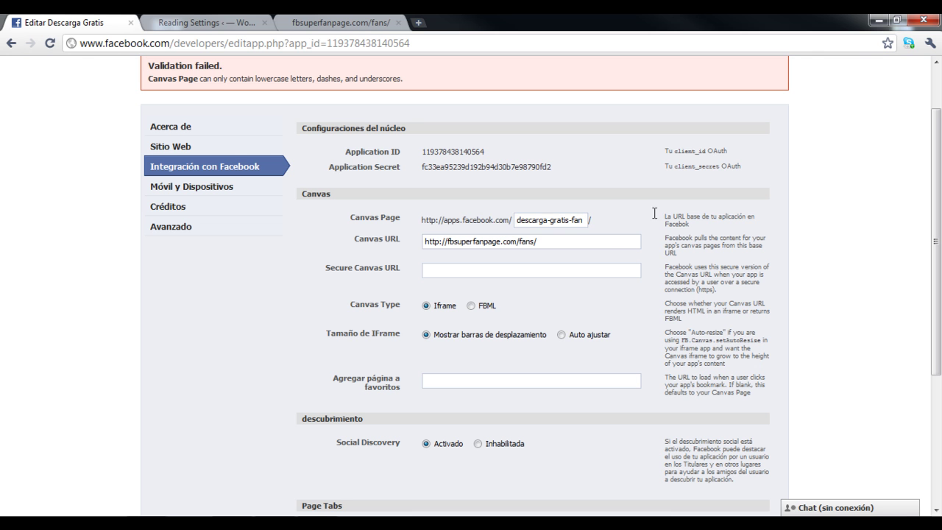
pyautogui.moveTo(935, 202); pyautogui.dragTo(941, 331)
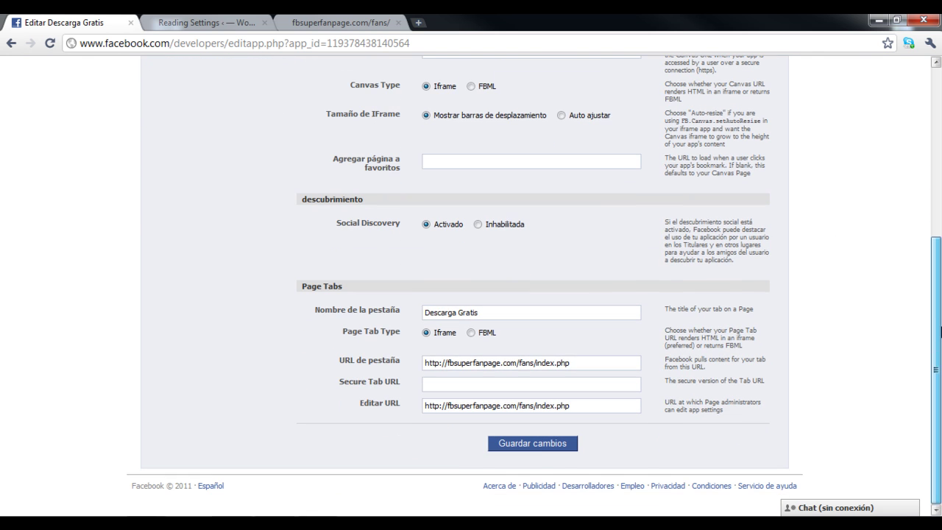
pyautogui.click(534, 446)
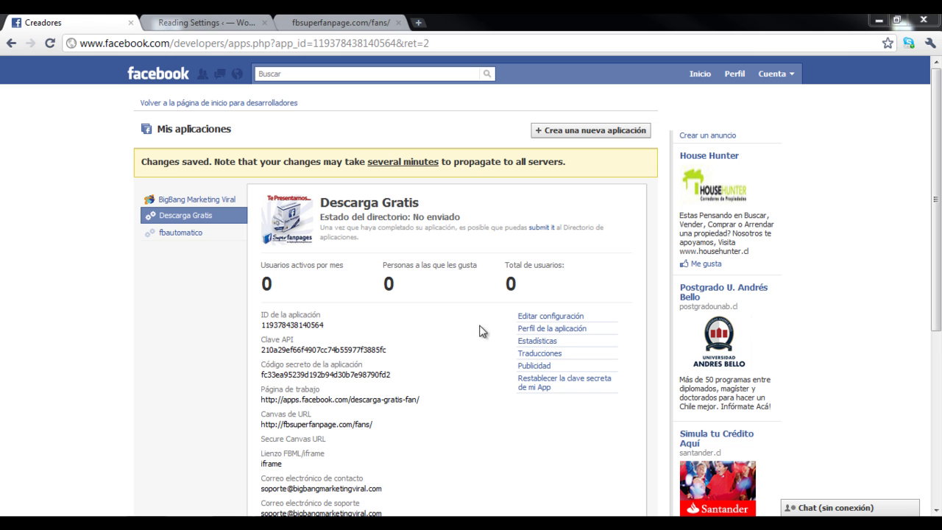
# Set OAuth 2.0 for Canvas to Inhabilitada in Advanced settings, save, and open the app profile.
pyautogui.click(531, 322)
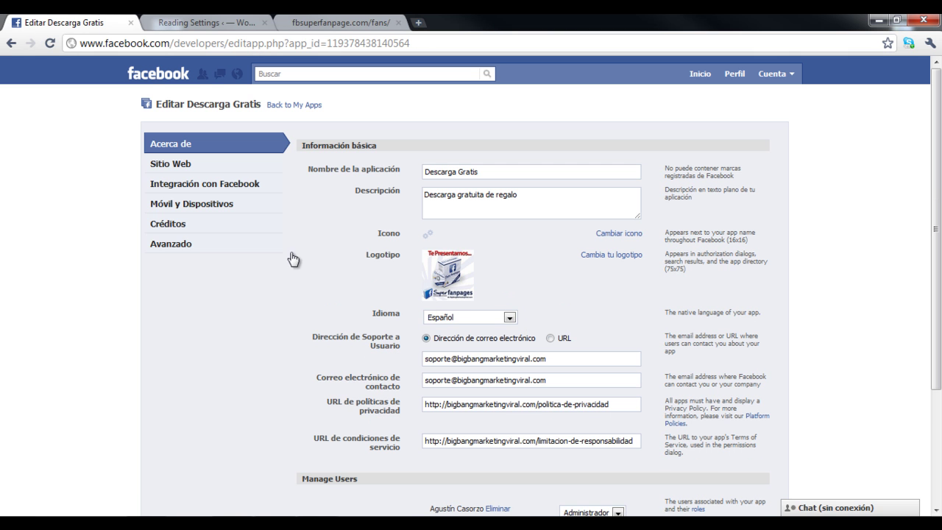
pyautogui.click(181, 245)
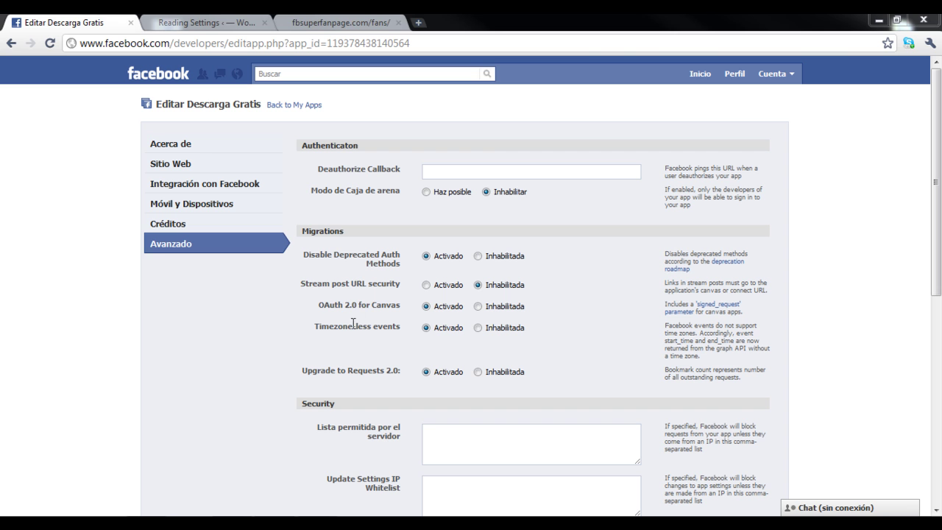
pyautogui.moveTo(320, 308); pyautogui.dragTo(328, 309)
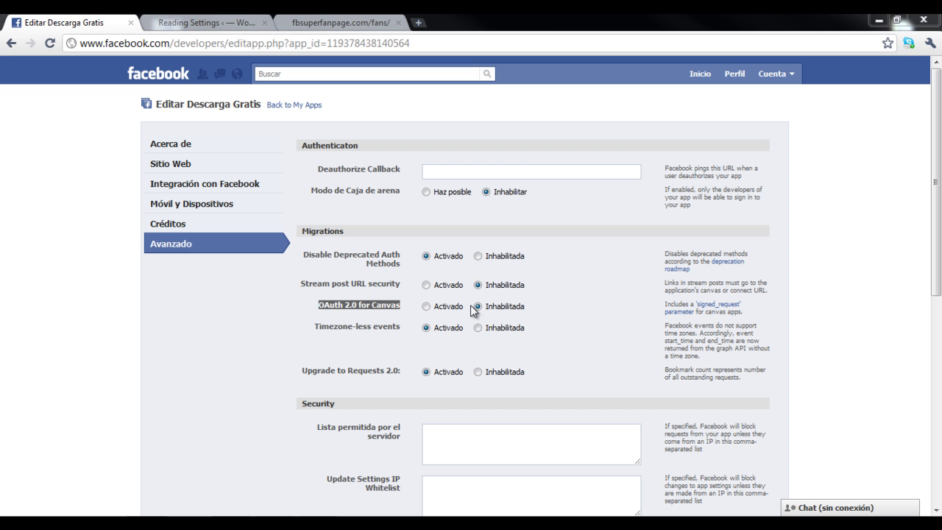
pyautogui.moveTo(934, 183); pyautogui.dragTo(928, 390)
pyautogui.click(546, 444)
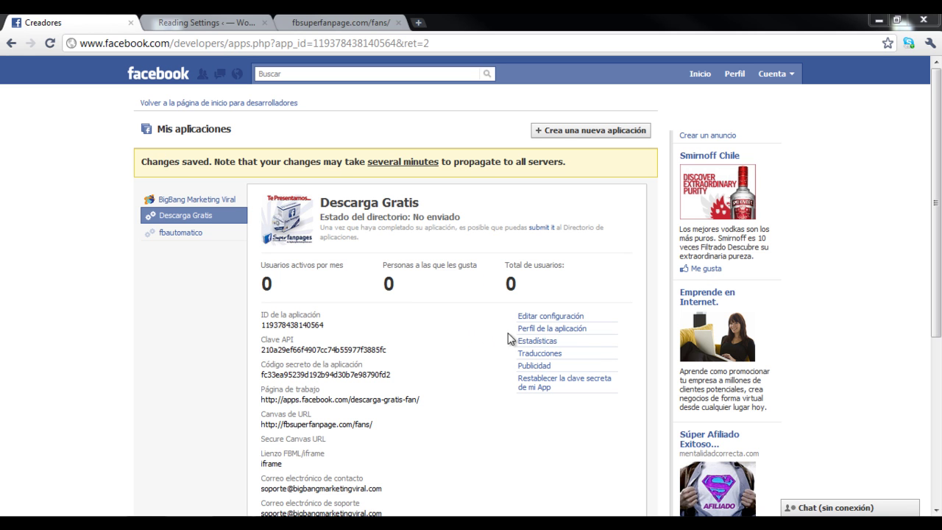
pyautogui.click(589, 332)
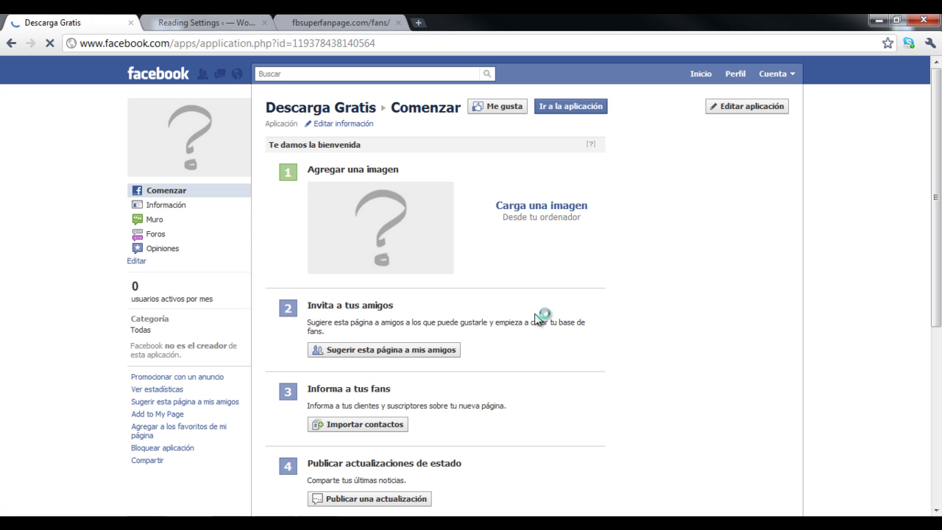
# Scroll the Descarga Gratis application profile page down slightly to its left-hand links.
pyautogui.moveTo(940, 142); pyautogui.dragTo(939, 178)
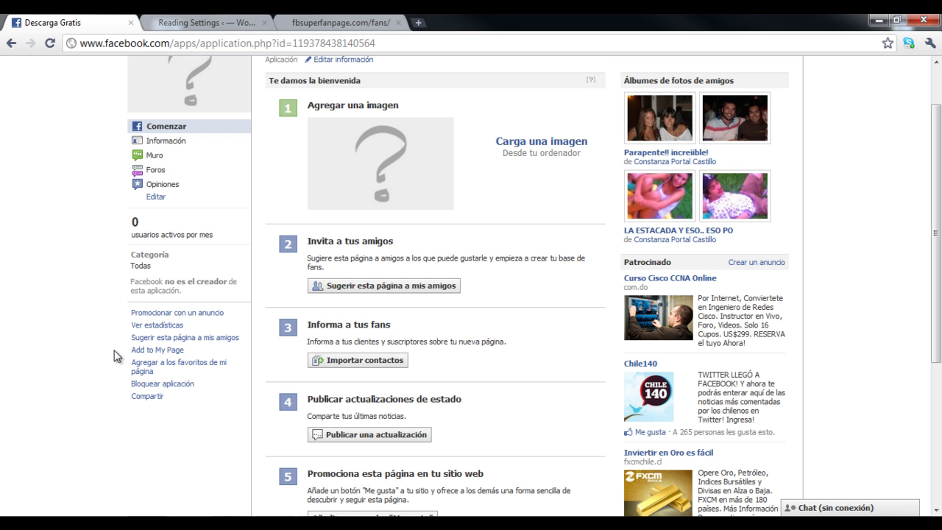
# Add the Descarga Gratis app to FB Super Fan Page through Add to My Page, then close the list.
pyautogui.click(158, 350)
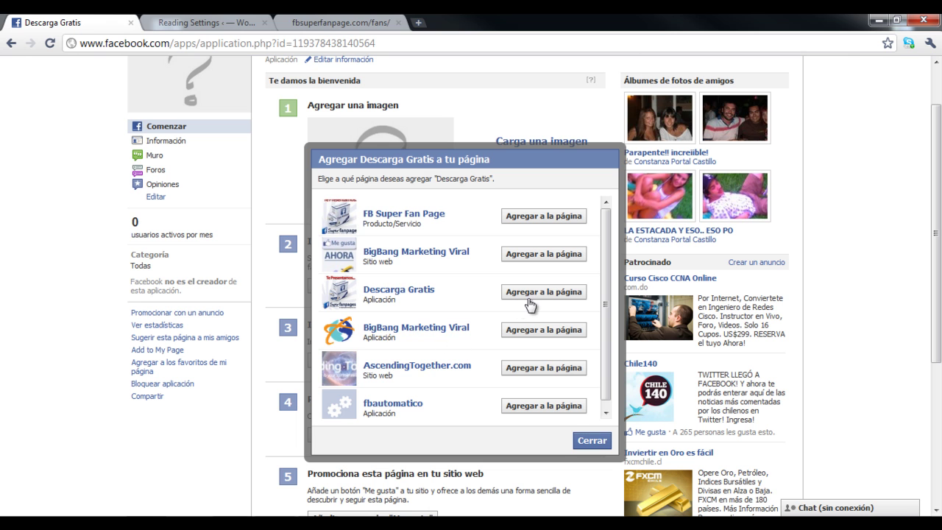
pyautogui.moveTo(606, 272); pyautogui.dragTo(616, 249)
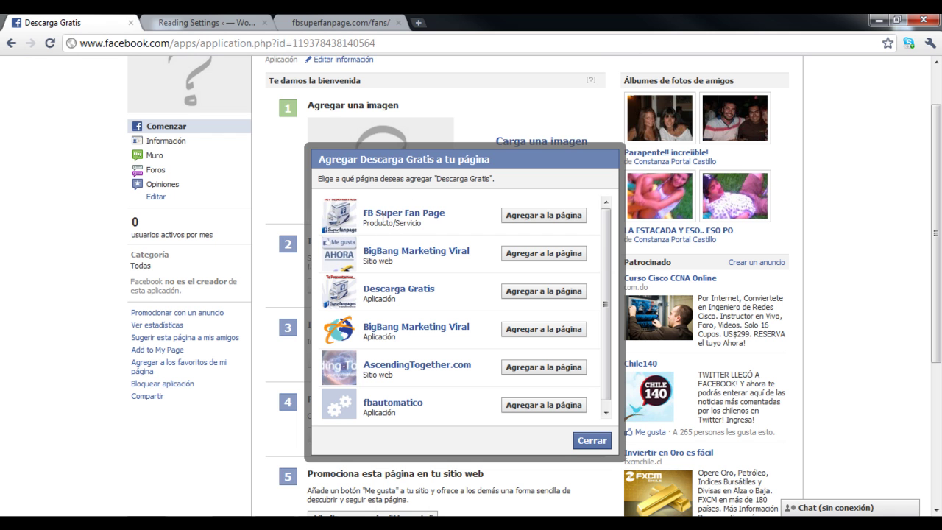
pyautogui.moveTo(368, 222); pyautogui.dragTo(420, 224)
pyautogui.click(431, 226)
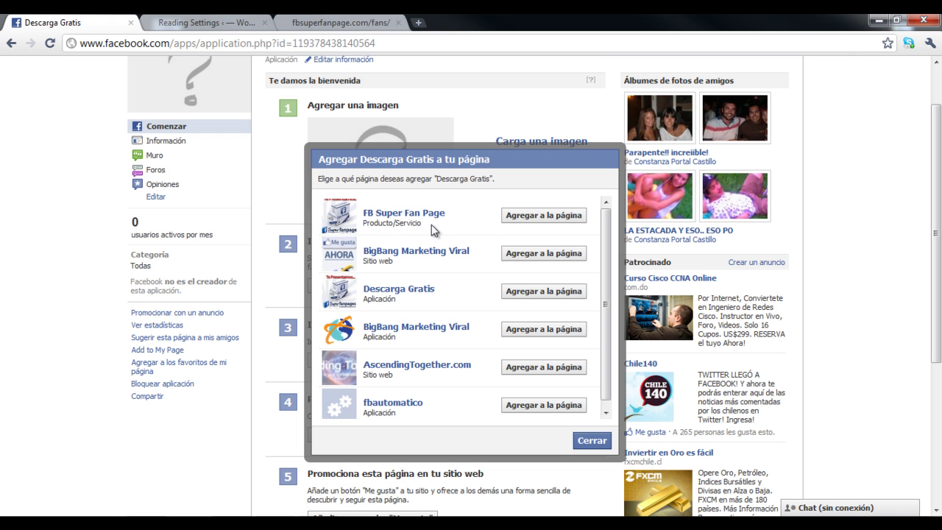
pyautogui.click(522, 217)
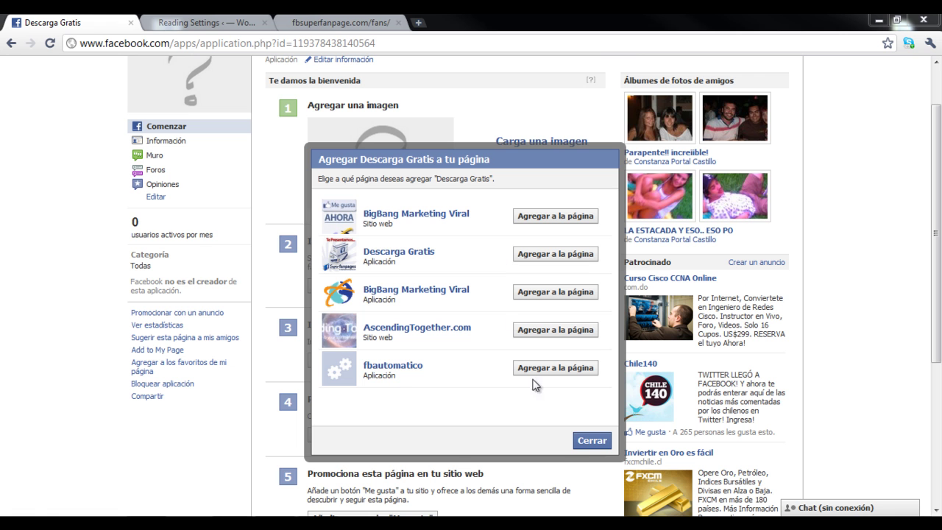
pyautogui.click(583, 441)
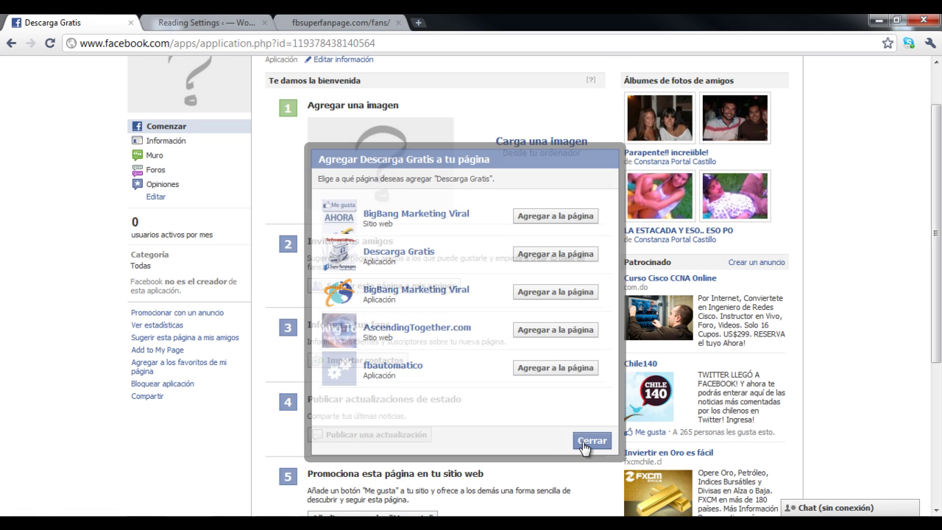
# Search for 'fb su' and open FB Super Fan Page from the suggestions.
pyautogui.moveTo(937, 261); pyautogui.dragTo(937, 224)
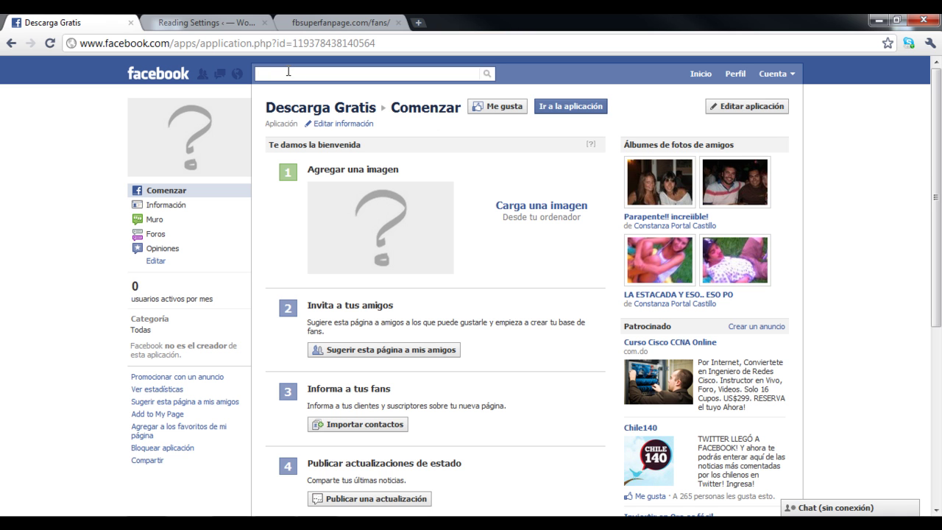
pyautogui.write('fb su')
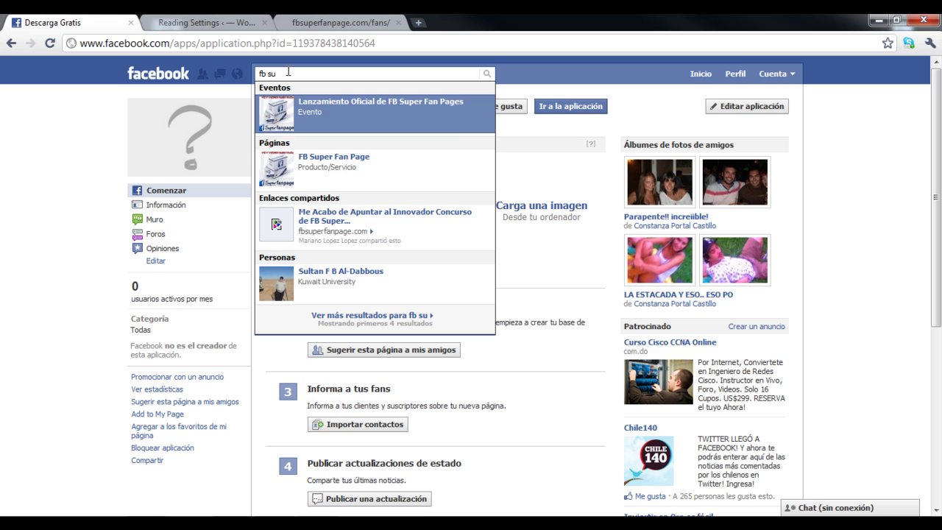
pyautogui.press('Down')
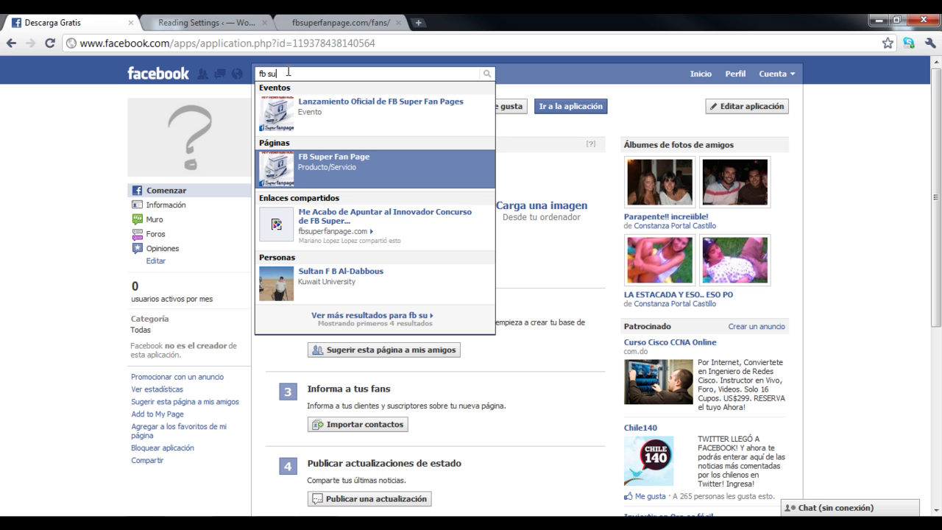
pyautogui.click(342, 171)
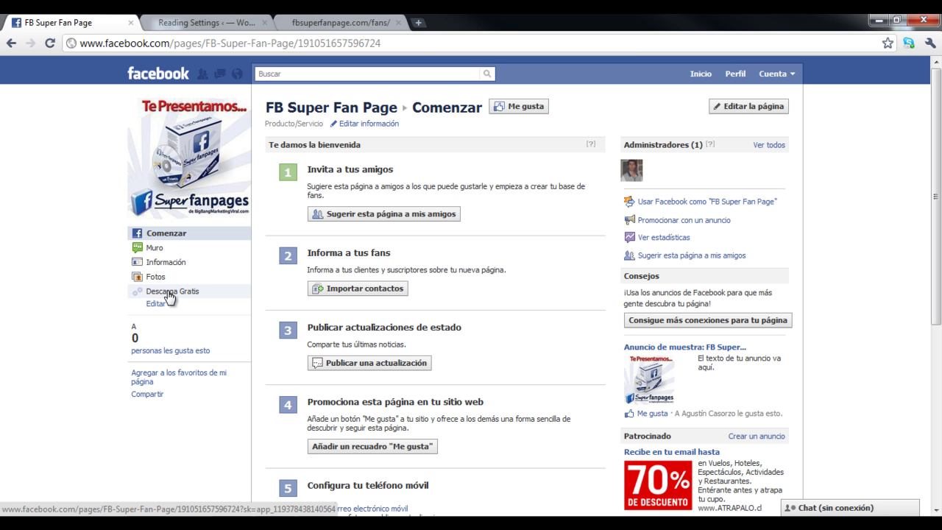
# Open the page's Descarga Gratis tab and scroll through its WordPress fans content and embedded video.
pyautogui.click(169, 293)
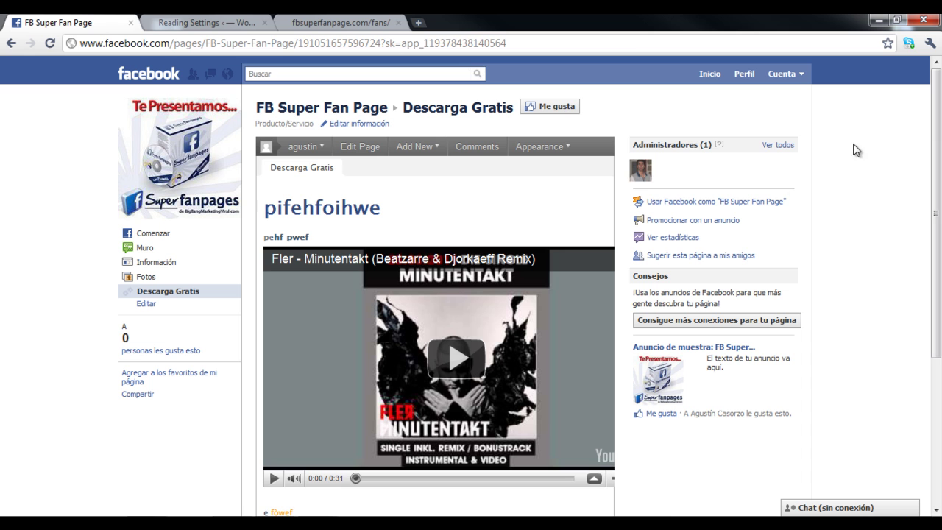
pyautogui.scroll(-1, 931, 156)
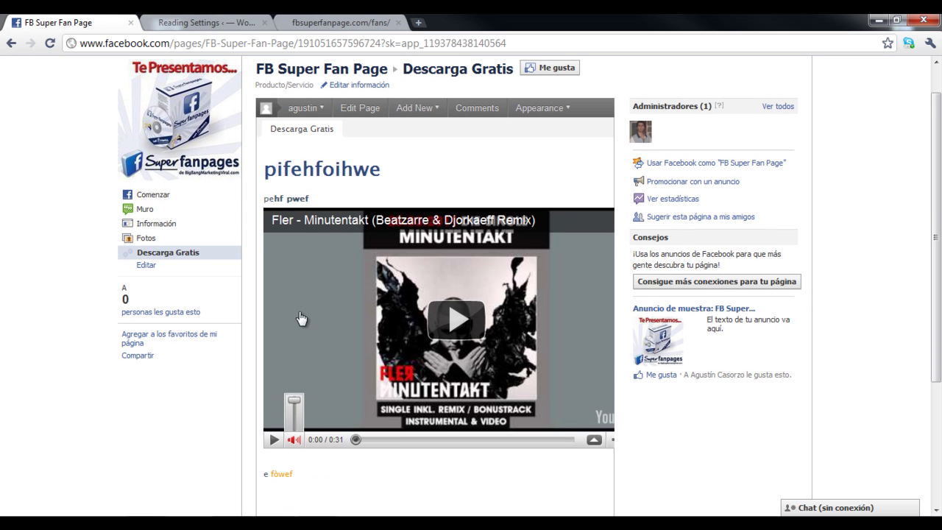
pyautogui.scroll(1, 478, 188)
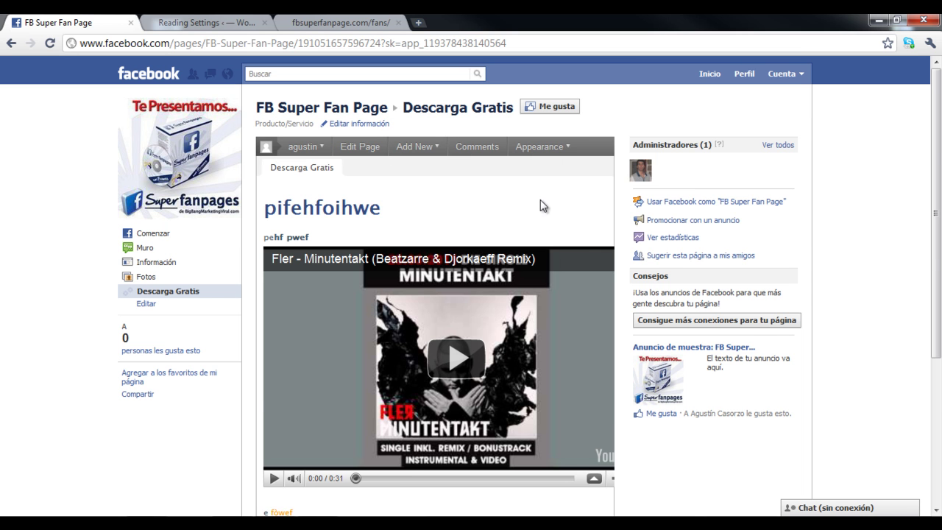
pyautogui.scroll(-2, 540, 205)
pyautogui.scroll(-1, 505, 304)
pyautogui.scroll(1, 548, 304)
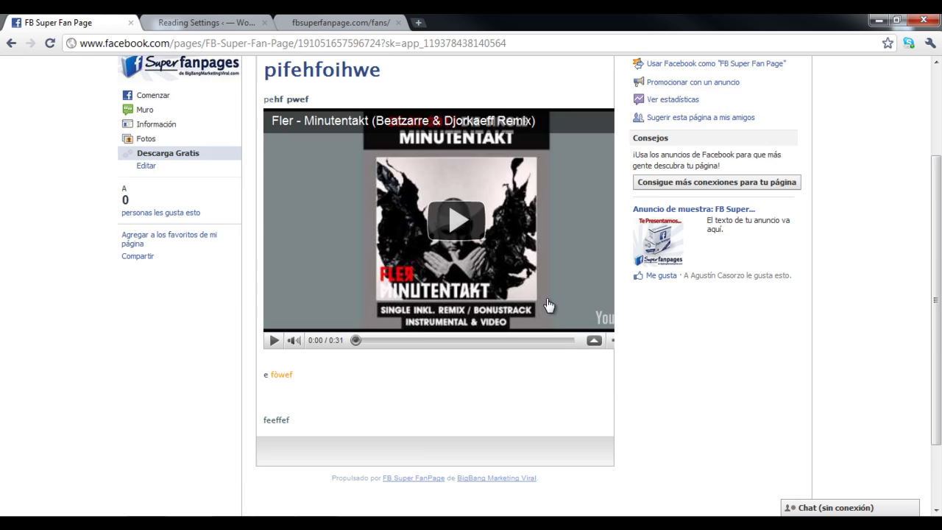
pyautogui.scroll(4, 549, 304)
# Switch between the WordPress reading settings, Facebook page and fan site browser tabs.
pyautogui.click(206, 23)
pyautogui.click(318, 22)
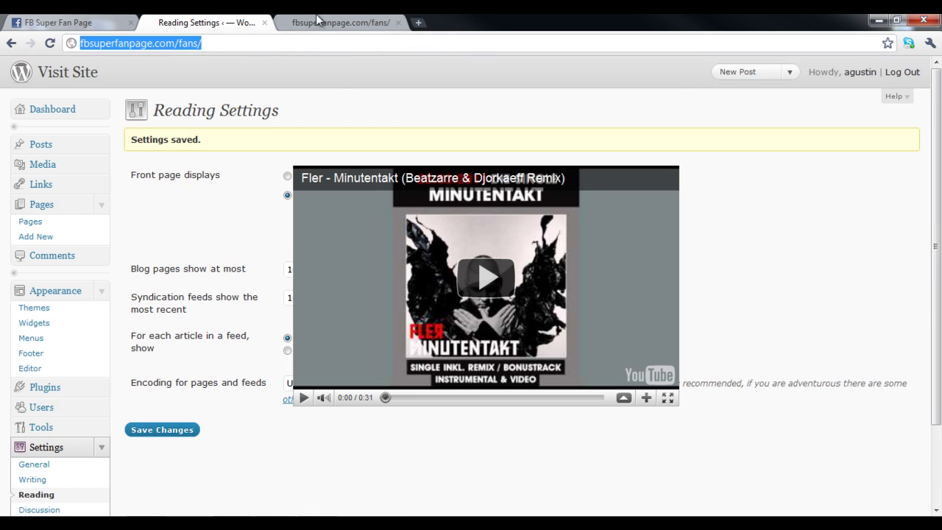
pyautogui.click(74, 22)
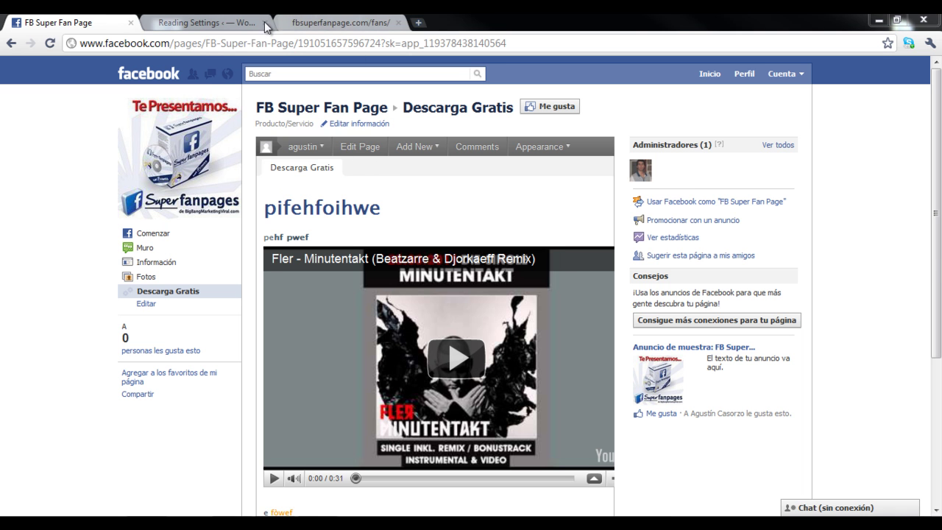
pyautogui.click(327, 22)
# Create a WordPress page 'Página Nueva' saying it should appear on the Facebook super fan page, and publish it.
pyautogui.click(220, 22)
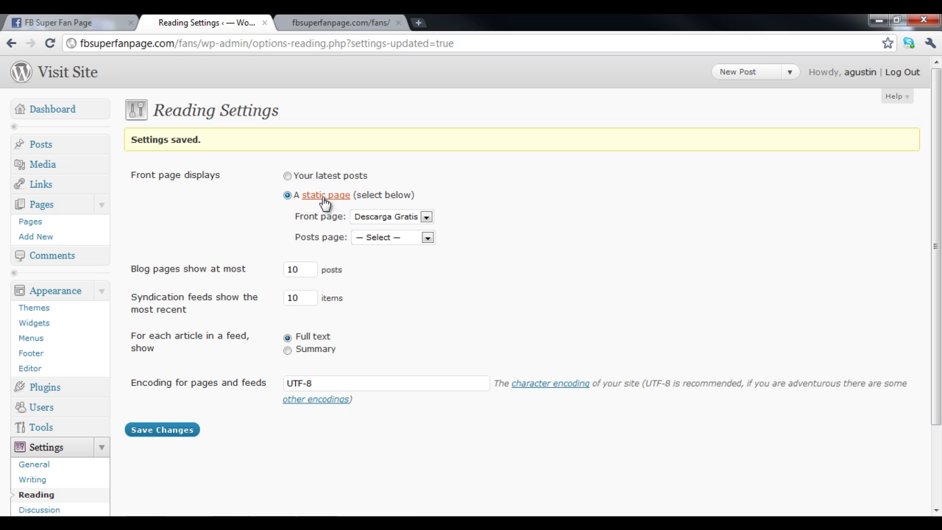
pyautogui.click(38, 236)
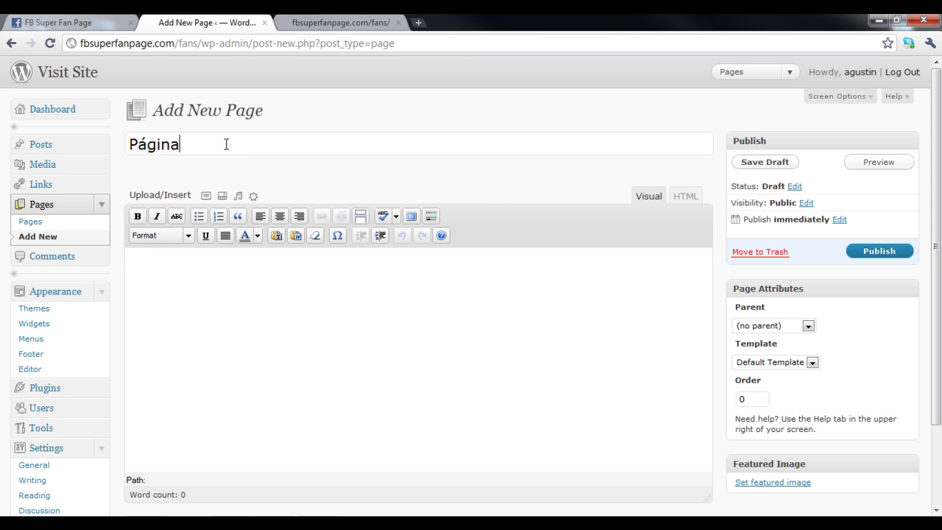
pyautogui.write('Nueva')
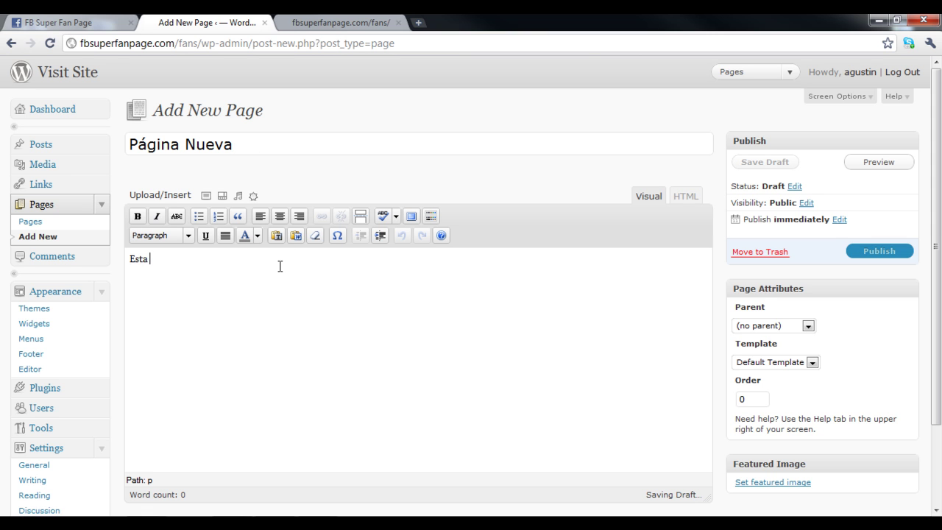
pyautogui.write('ía aparecer en')
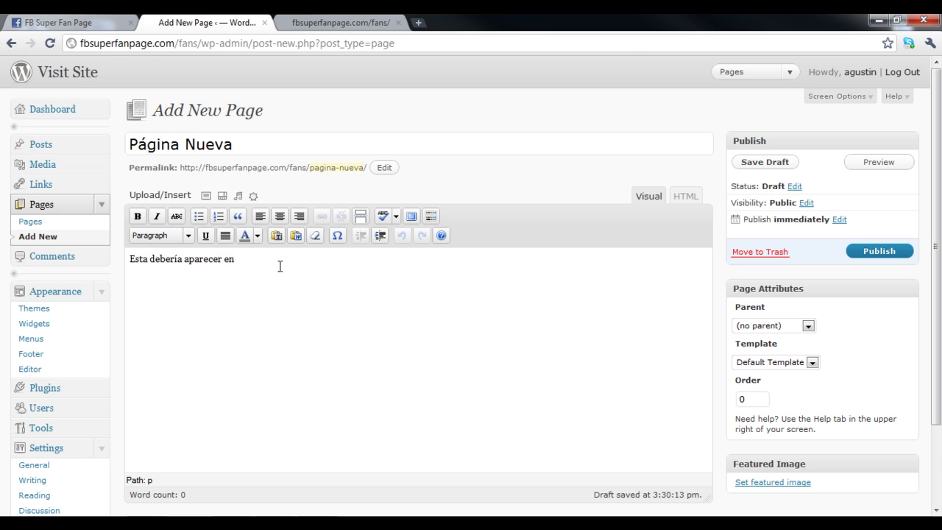
pyautogui.press('BackSpace')
pyautogui.press('BackSpace')
pyautogui.press('BackSpace')
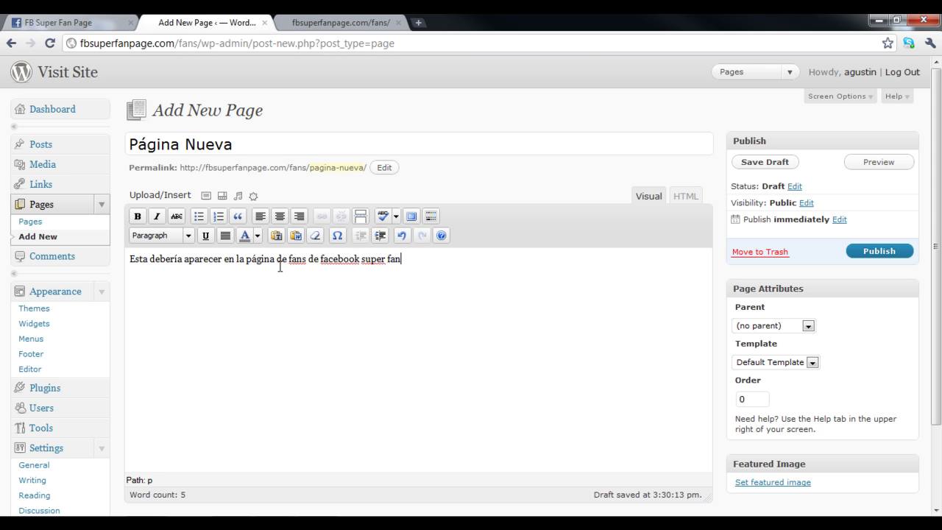
pyautogui.click(876, 252)
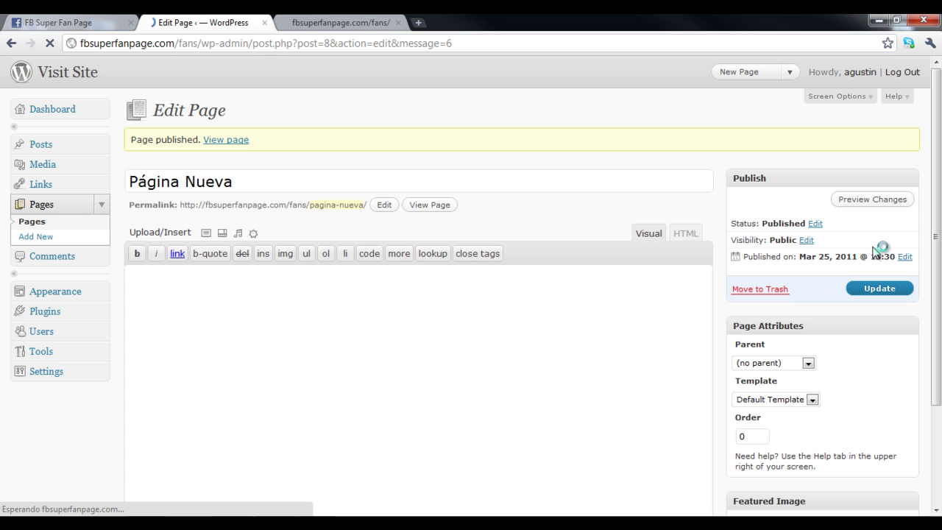
# Reload the fbsuperfanpage.com/fans site and open its new Página Nueva page.
pyautogui.click(339, 22)
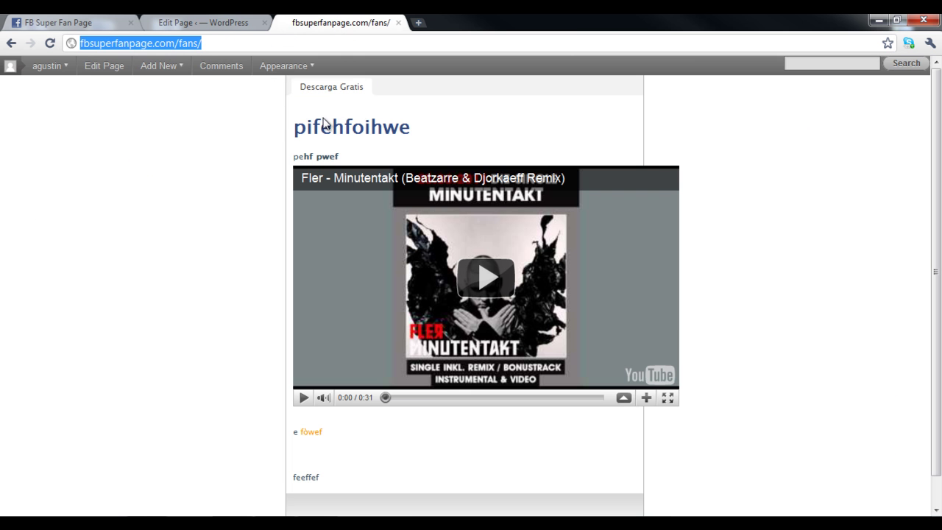
pyautogui.click(50, 43)
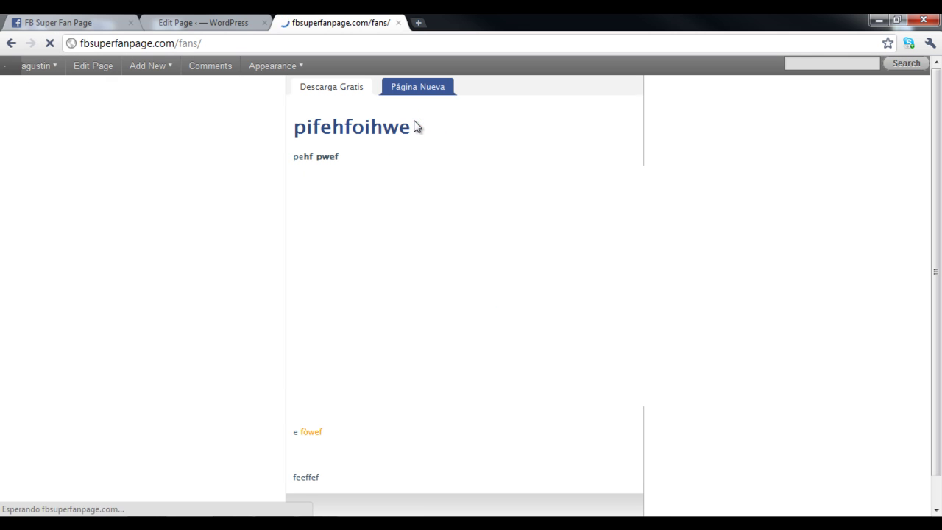
pyautogui.click(417, 88)
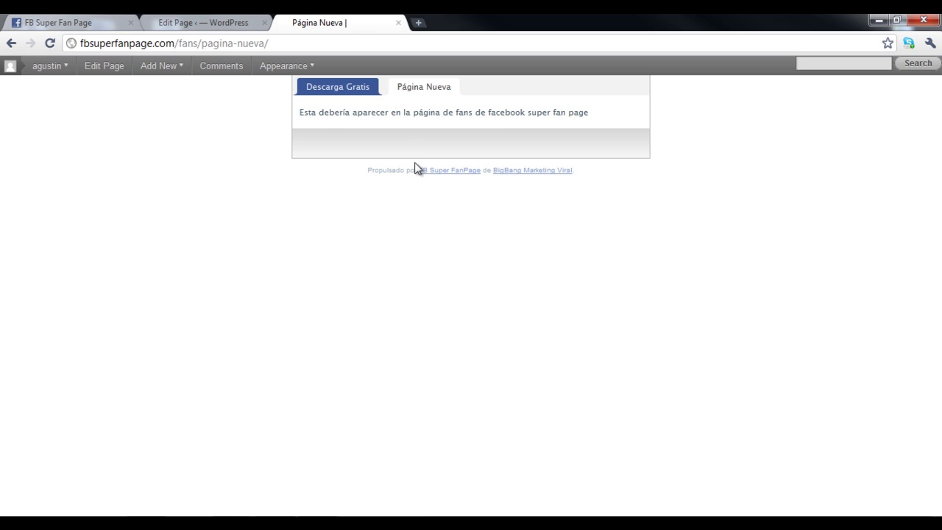
# Reload the Facebook fan page and view the new Página Nueva tab in the app.
pyautogui.click(95, 28)
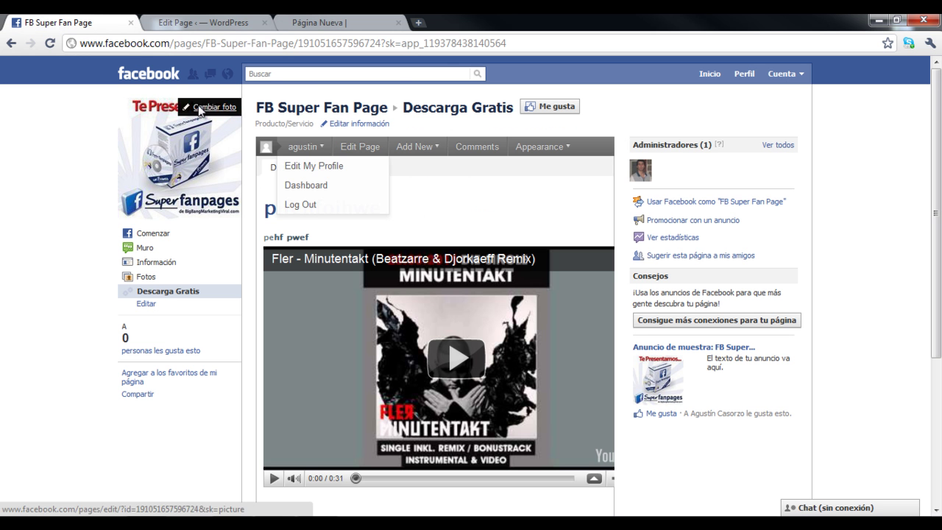
pyautogui.click(50, 44)
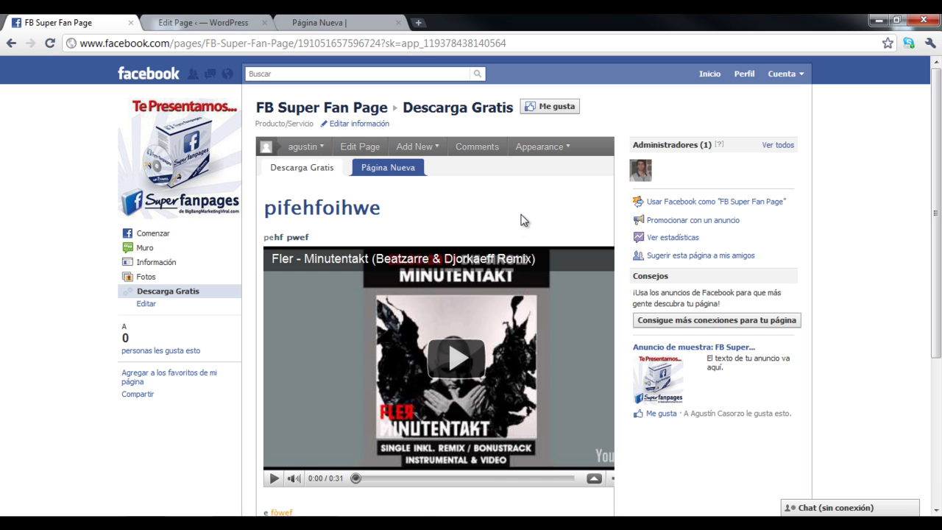
pyautogui.click(388, 169)
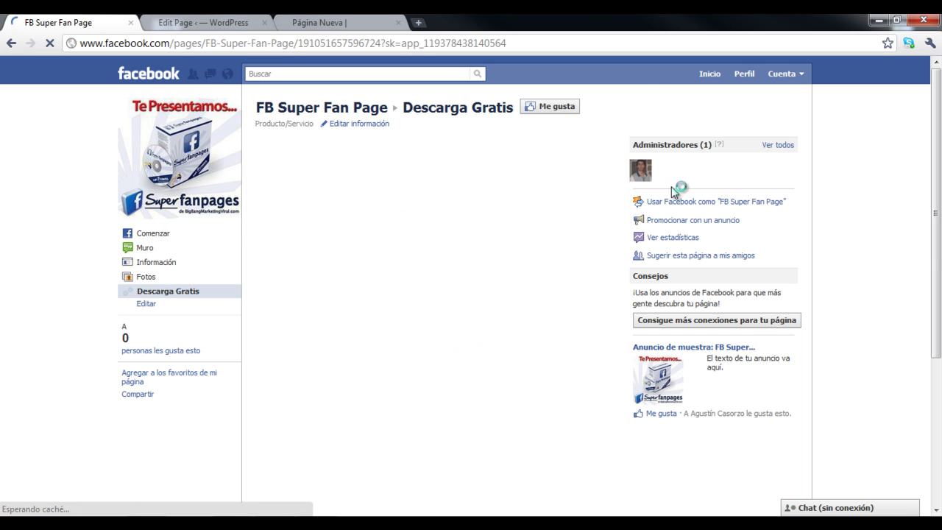
pyautogui.scroll(-1, 673, 190)
pyautogui.scroll(1, 505, 153)
pyautogui.moveTo(272, 194); pyautogui.dragTo(559, 193)
pyautogui.click(562, 198)
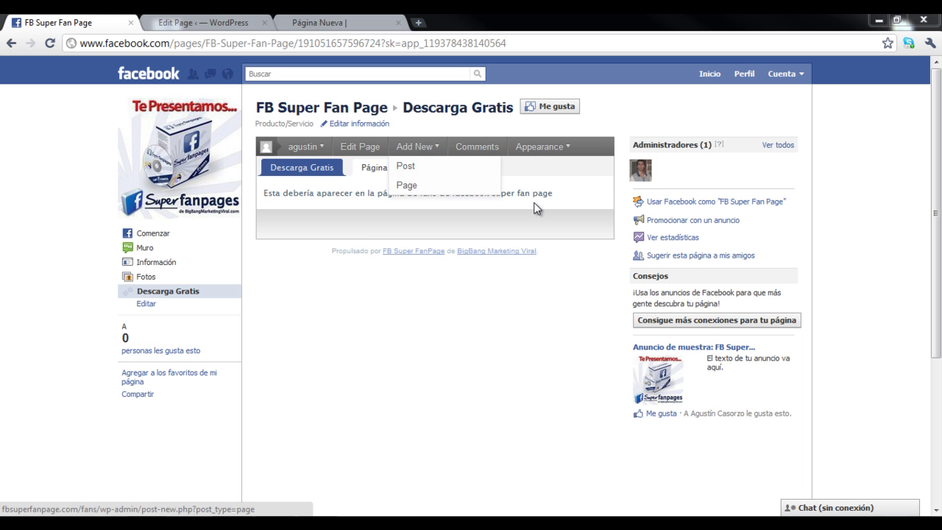
# Return to the Descarga Gratis tab, look it over, then go back to the WordPress editor.
pyautogui.moveTo(405, 156)
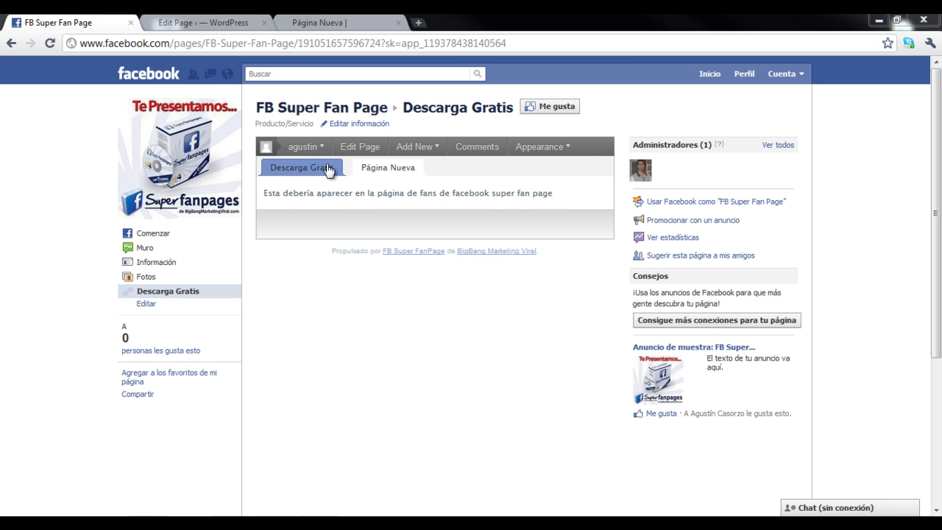
pyautogui.click(303, 169)
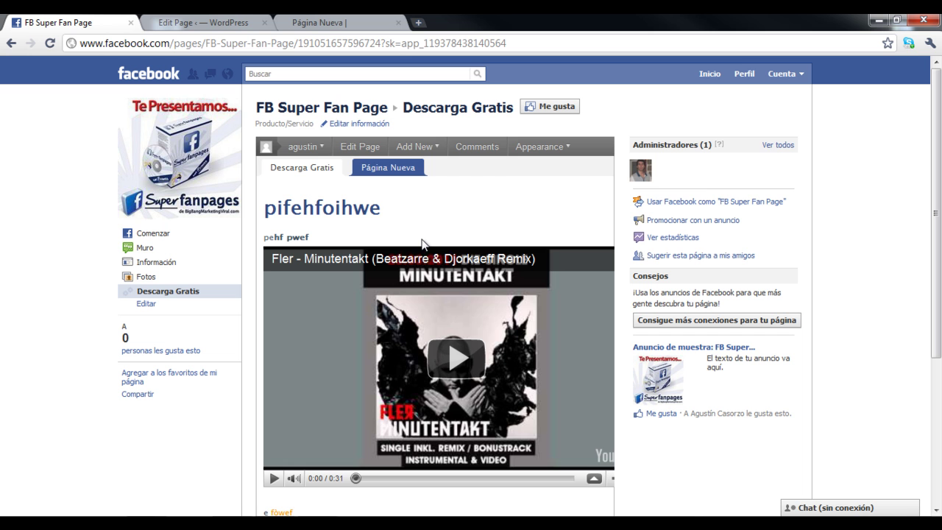
pyautogui.scroll(-5, 637, 236)
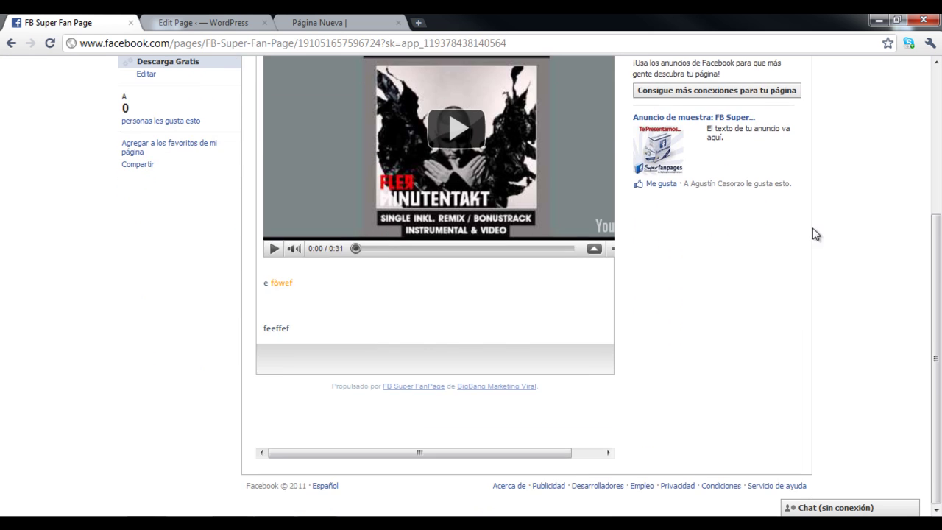
pyautogui.scroll(3, 813, 234)
pyautogui.scroll(-3, 692, 309)
pyautogui.scroll(3, 691, 309)
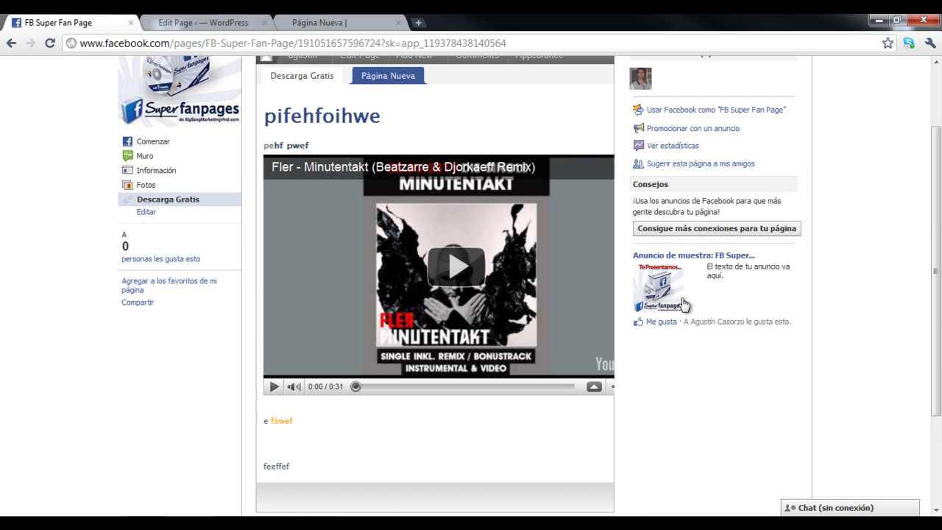
pyautogui.scroll(2, 765, 326)
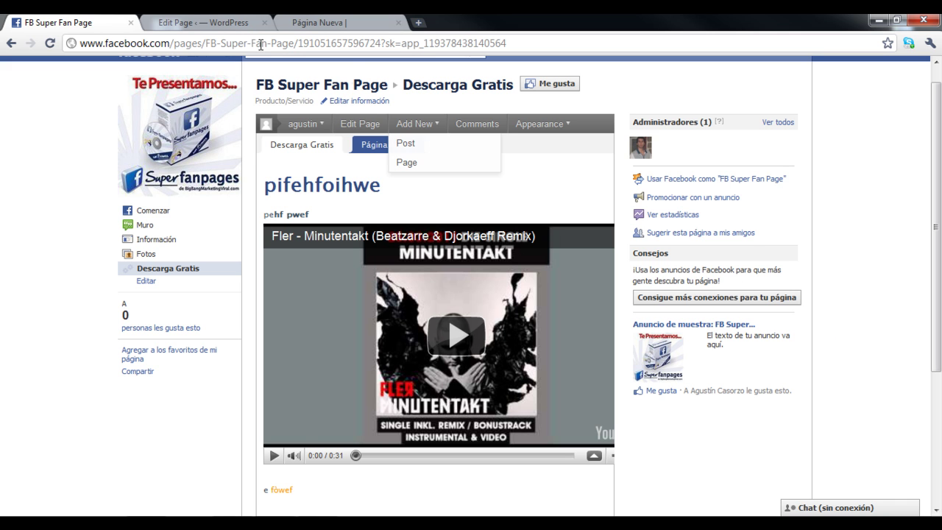
pyautogui.click(206, 23)
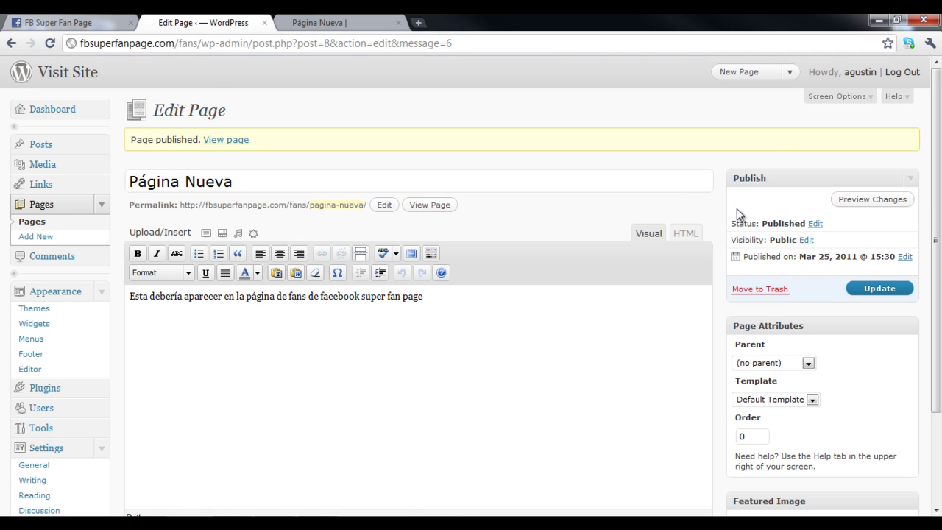
# Toggle the Página Nueva editor to HTML and back to Visual, then return to Facebook.
pyautogui.scroll(-2, 625, 218)
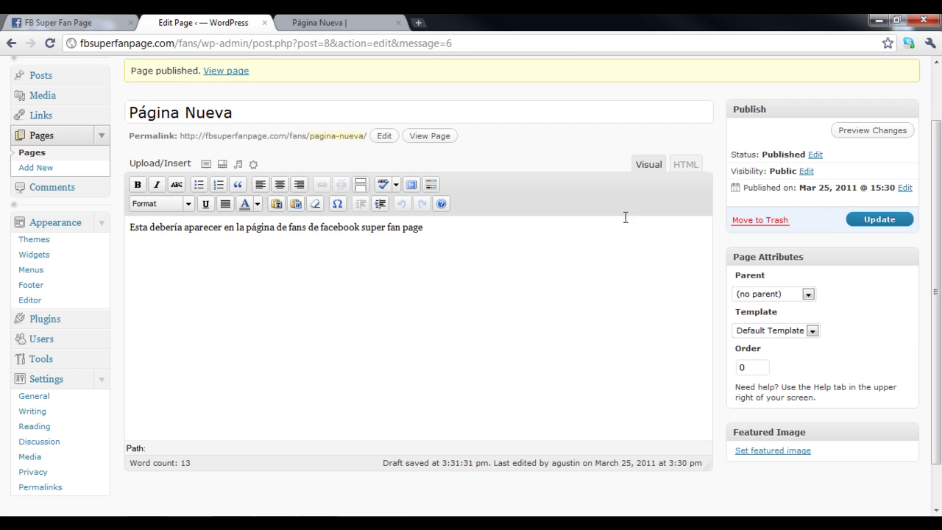
pyautogui.click(686, 165)
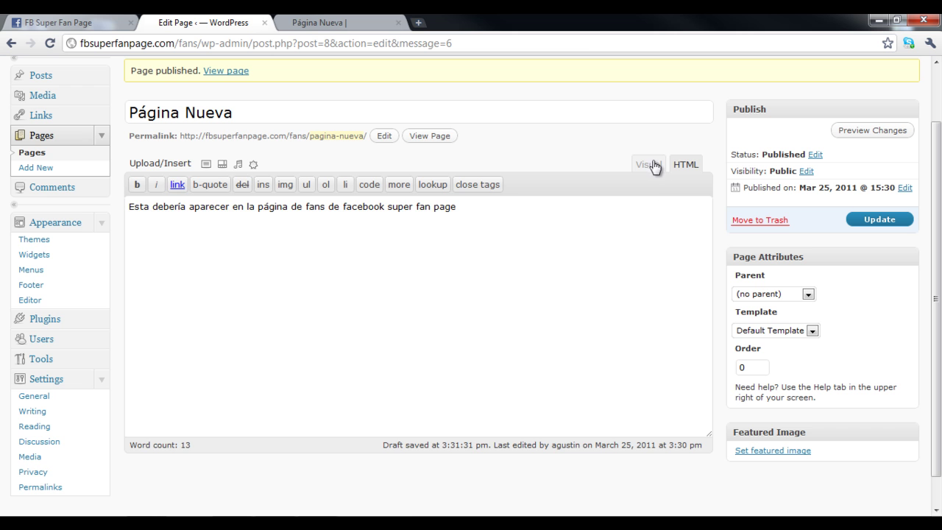
pyautogui.click(650, 164)
pyautogui.scroll(2, 937, 231)
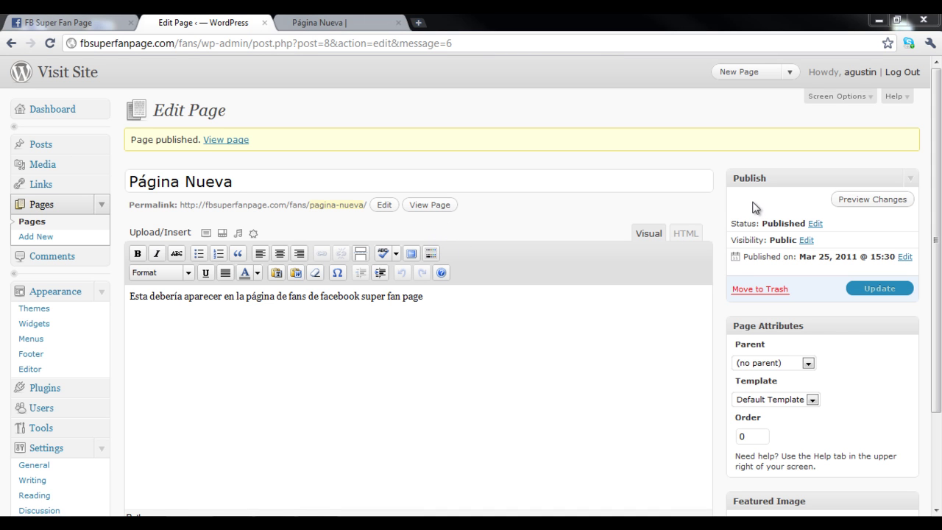
pyautogui.moveTo(936, 139); pyautogui.dragTo(877, 155)
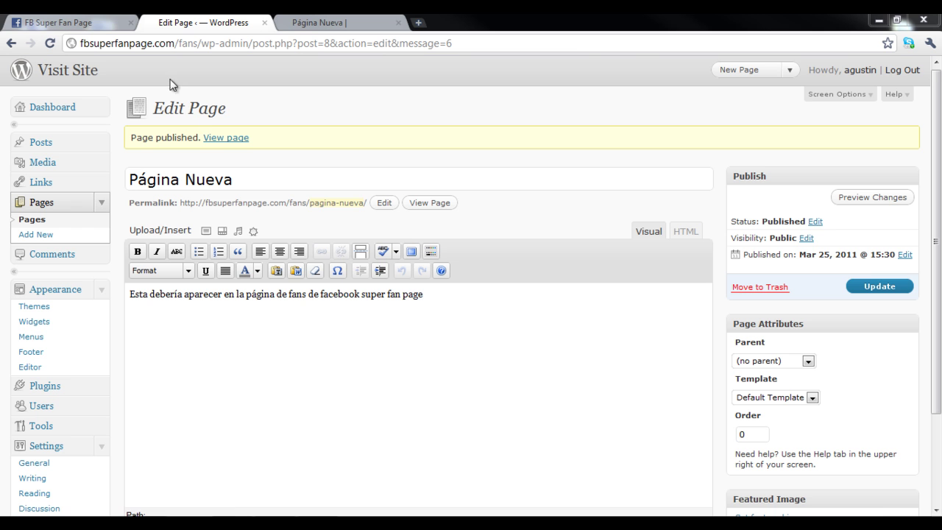
pyautogui.click(103, 23)
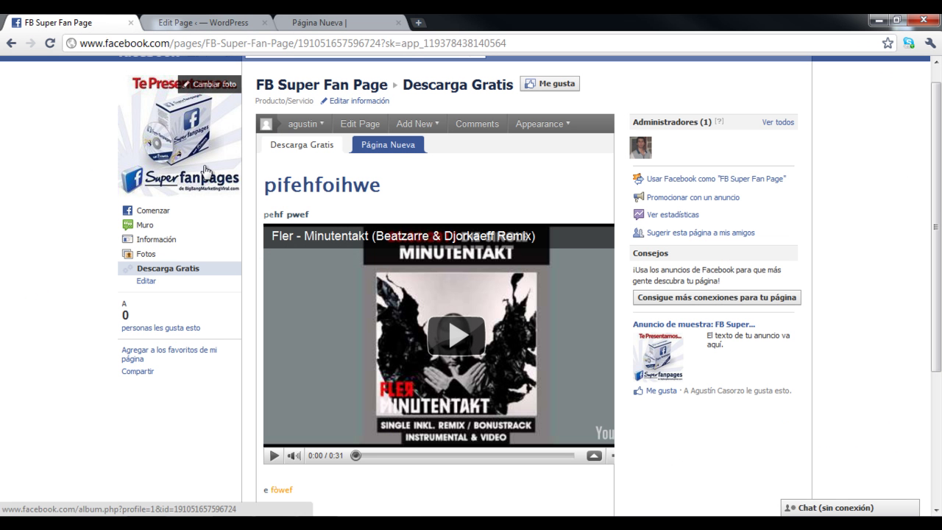
# Go from the news feed via Anuncios y páginas to the Páginas que administras list.
pyautogui.scroll(1, 780, 209)
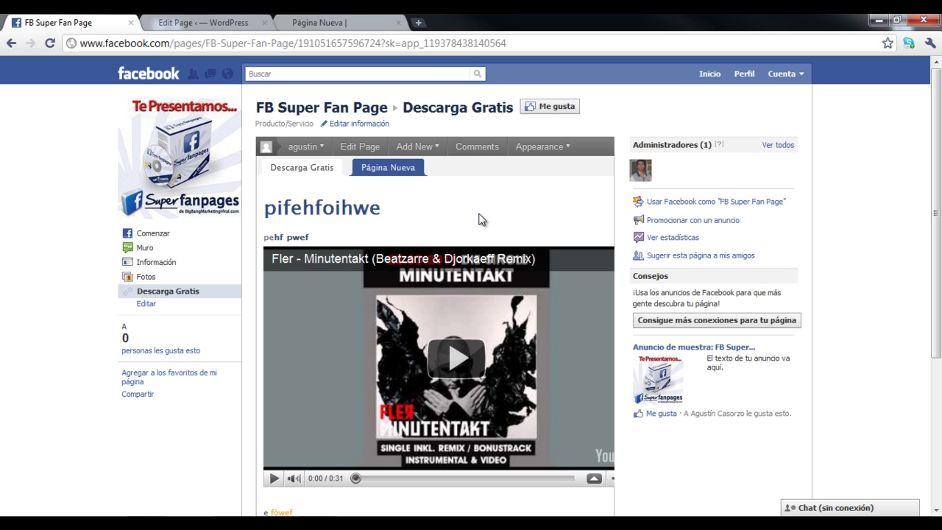
pyautogui.moveTo(938, 156); pyautogui.dragTo(939, 153)
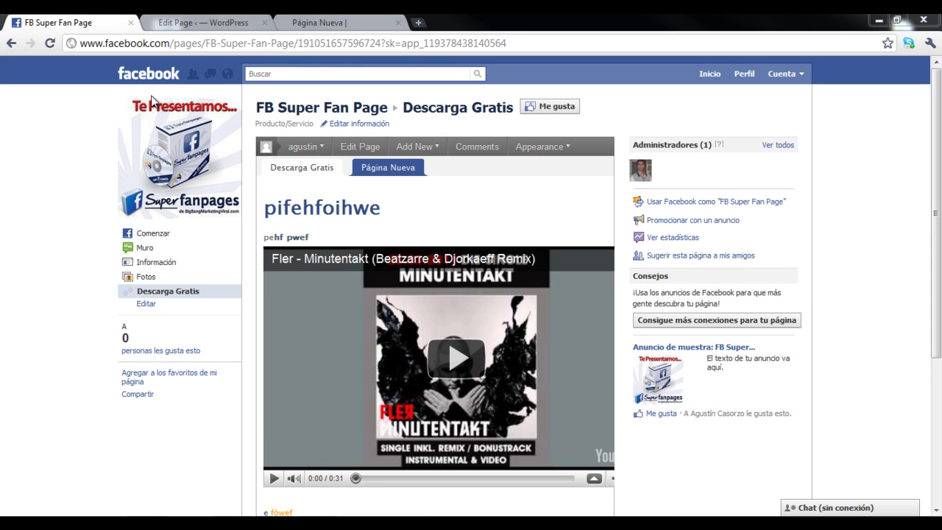
pyautogui.click(146, 74)
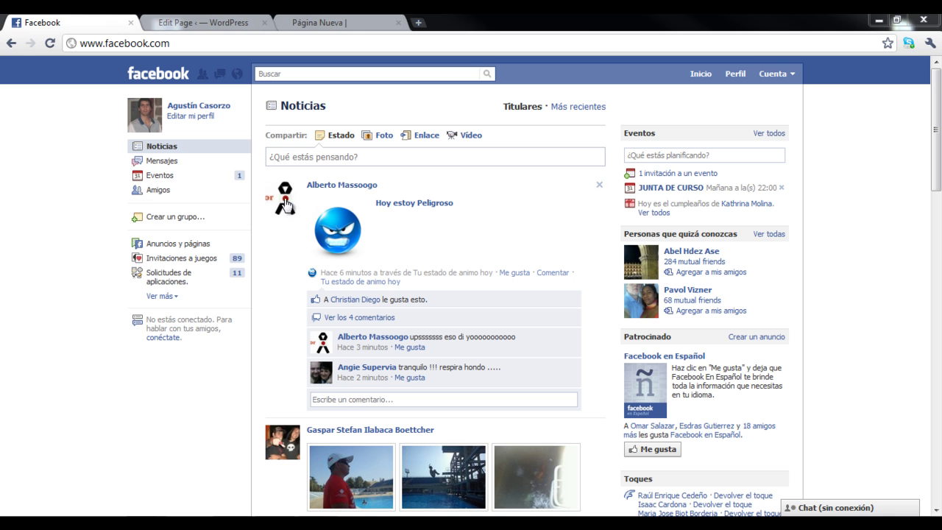
pyautogui.click(165, 250)
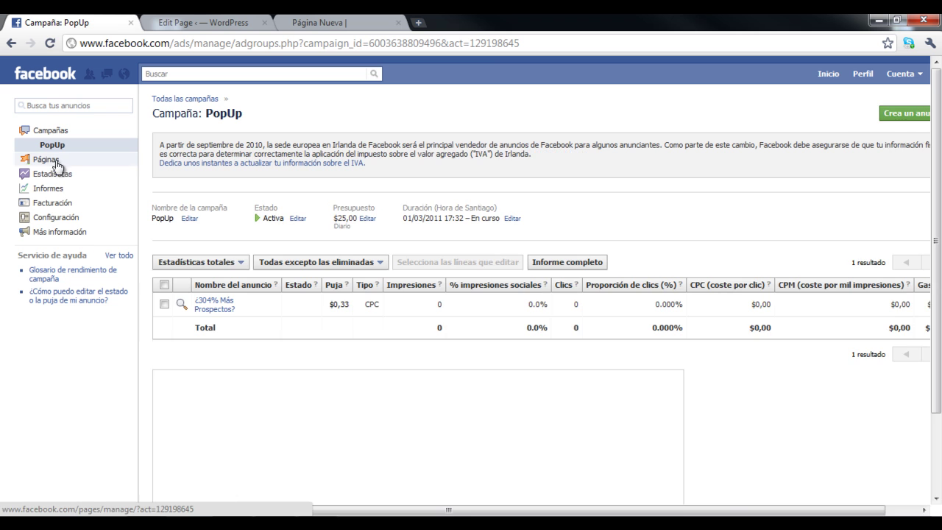
pyautogui.click(50, 161)
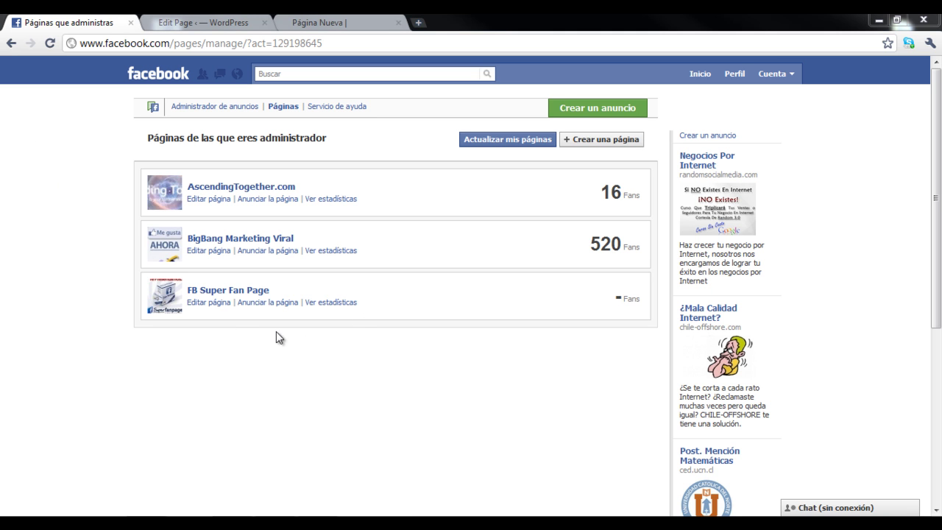
# In FB Super Fan Page's Gestionar permisos, set Pestaña por defecto to Descarga Gratis and save.
pyautogui.click(213, 303)
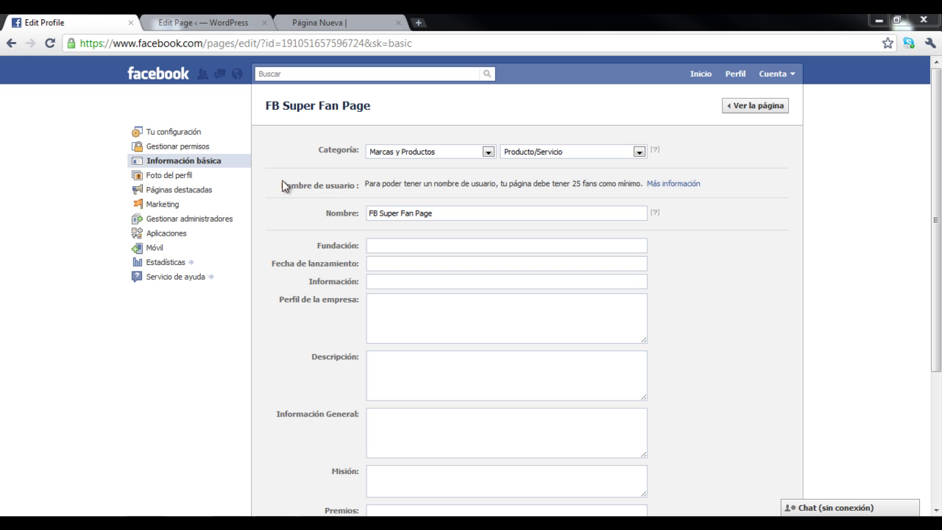
pyautogui.click(184, 148)
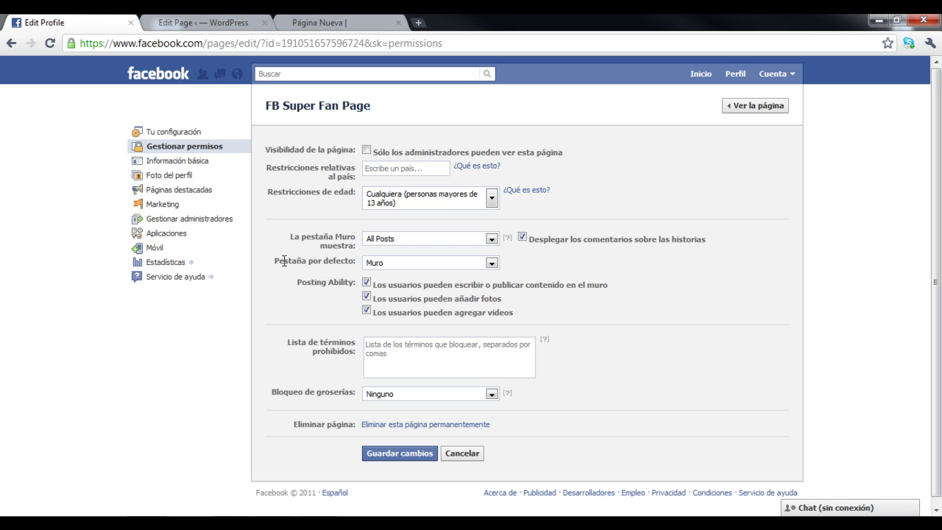
pyautogui.moveTo(309, 261); pyautogui.dragTo(348, 264)
pyautogui.click(488, 262)
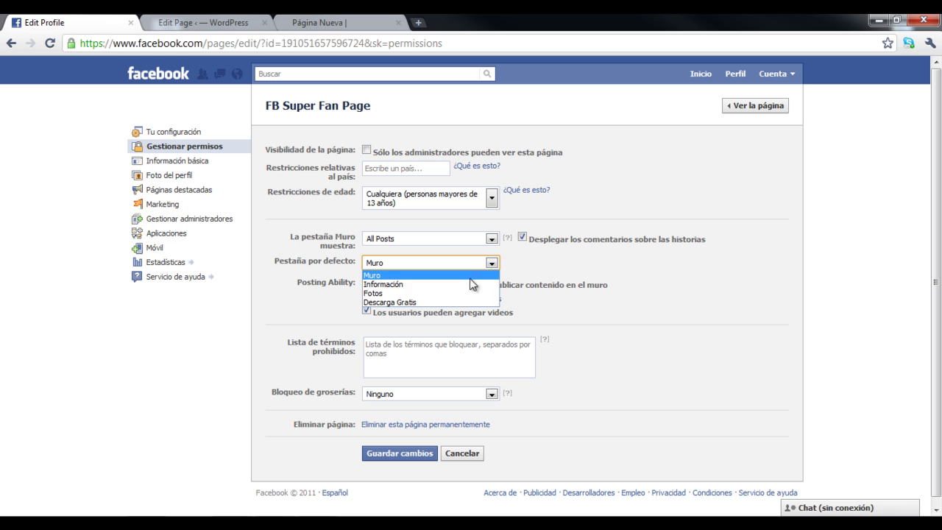
pyautogui.click(462, 302)
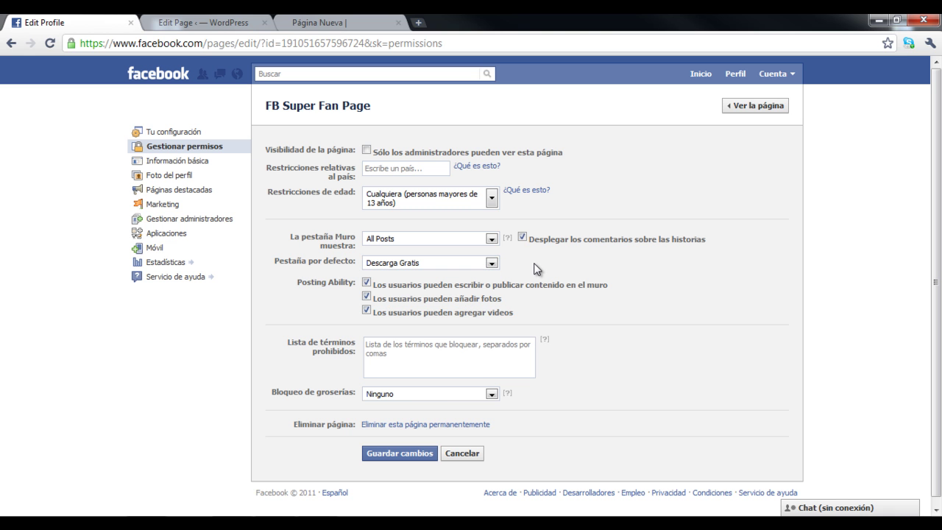
pyautogui.click(383, 265)
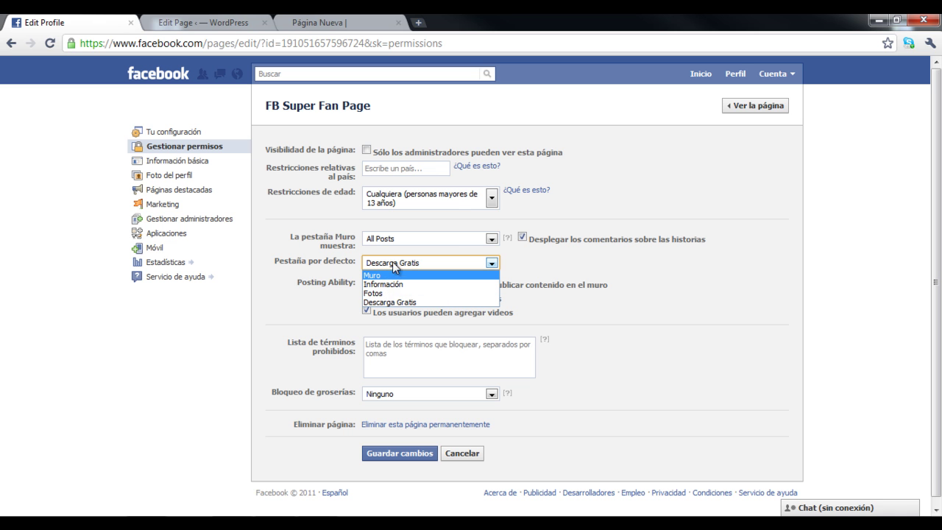
pyautogui.click(394, 303)
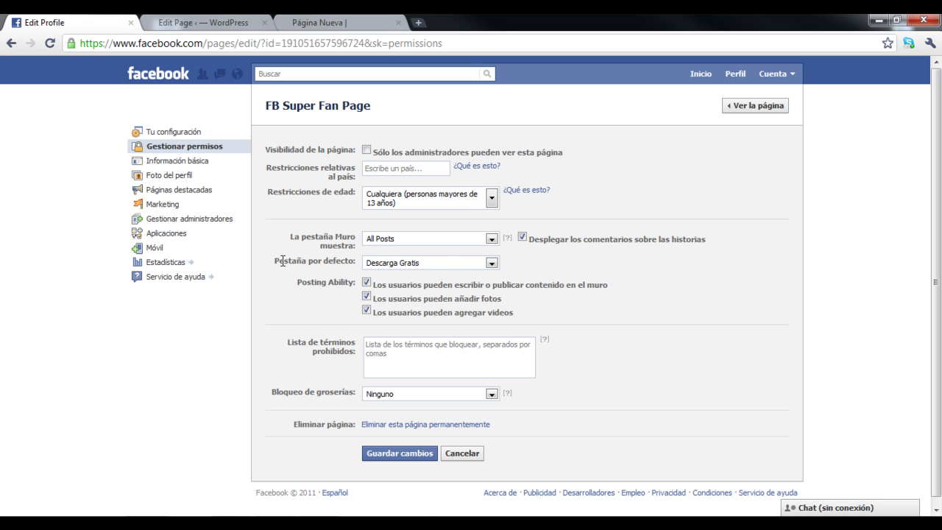
pyautogui.moveTo(276, 260); pyautogui.dragTo(354, 263)
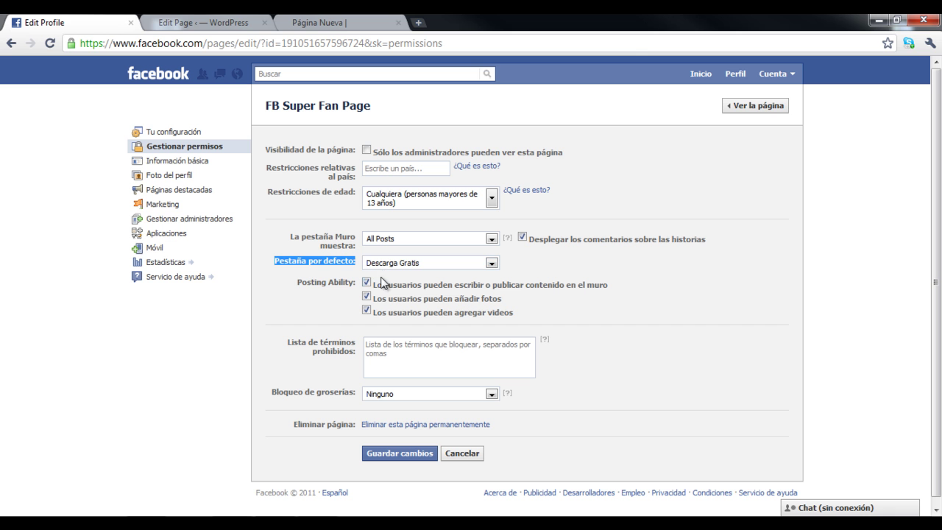
pyautogui.click(390, 454)
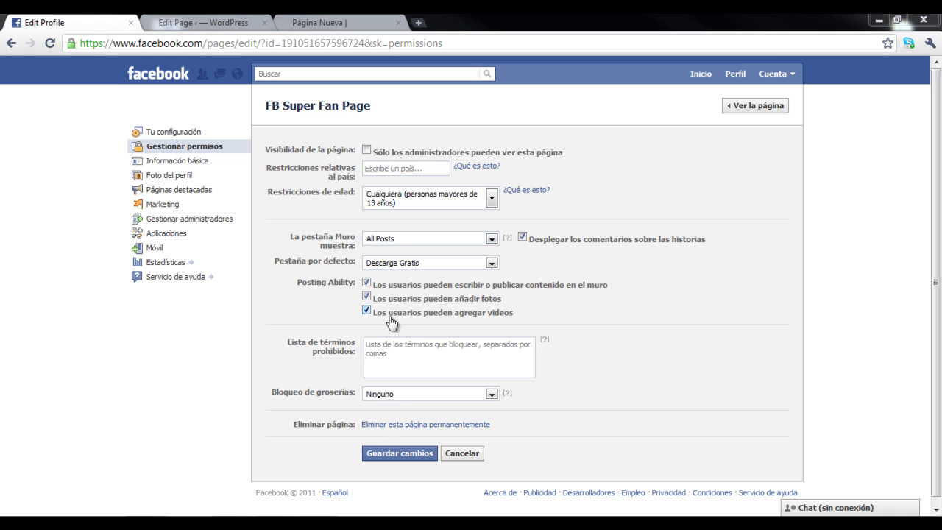
pyautogui.click(399, 453)
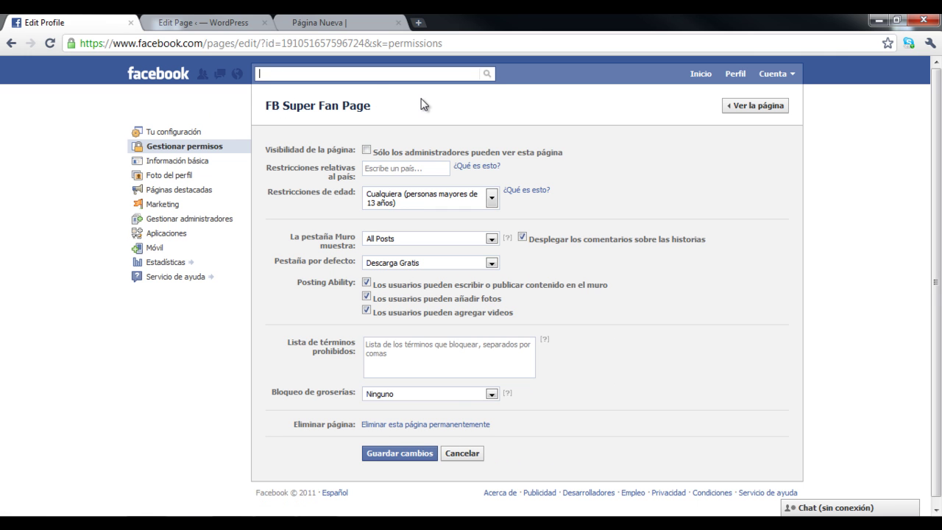
# Search 'fb' and open FB Super Fan Page.
pyautogui.write('fb')
pyautogui.press('Down')
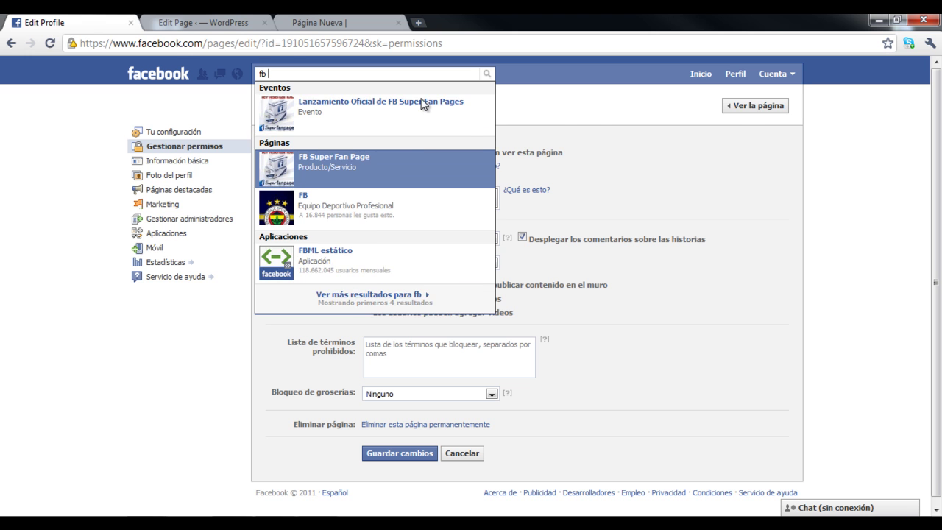
pyautogui.press('Return')
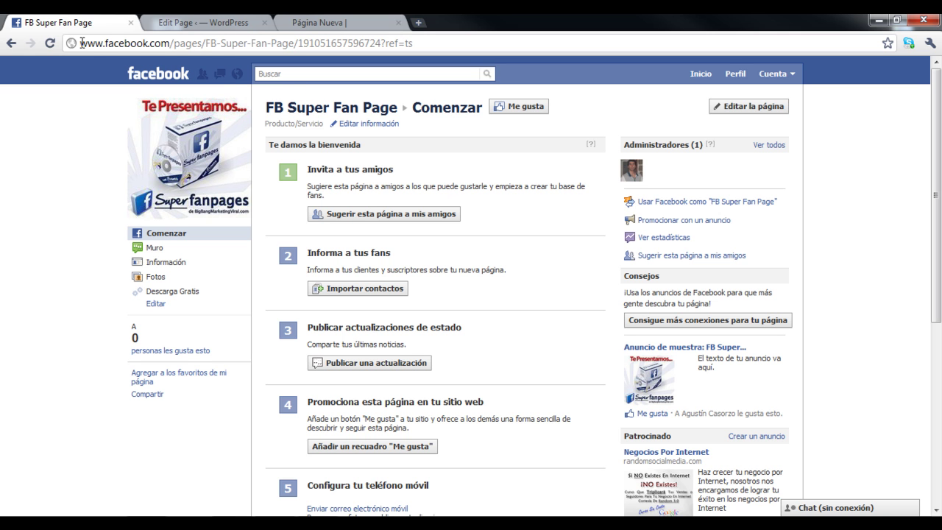
# Remove '?ref=ts' from the page address and copy the trimmed URL.
pyautogui.moveTo(80, 43); pyautogui.dragTo(506, 42)
pyautogui.click(385, 44)
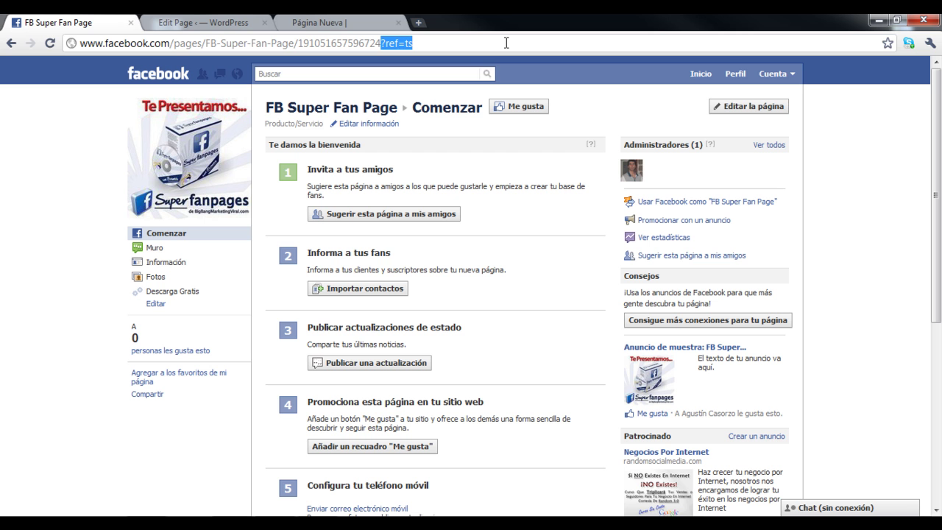
pyautogui.press('BackSpace')
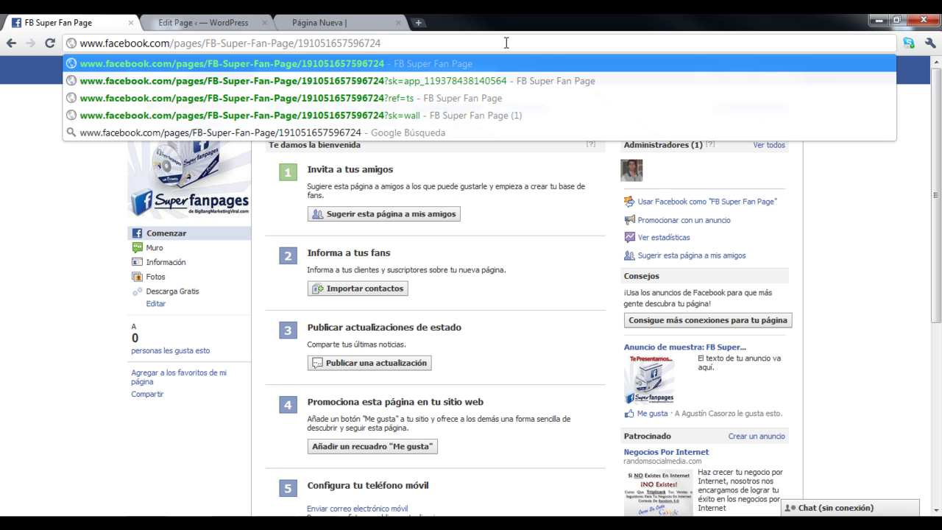
pyautogui.hotkey('ctrl', 'a')
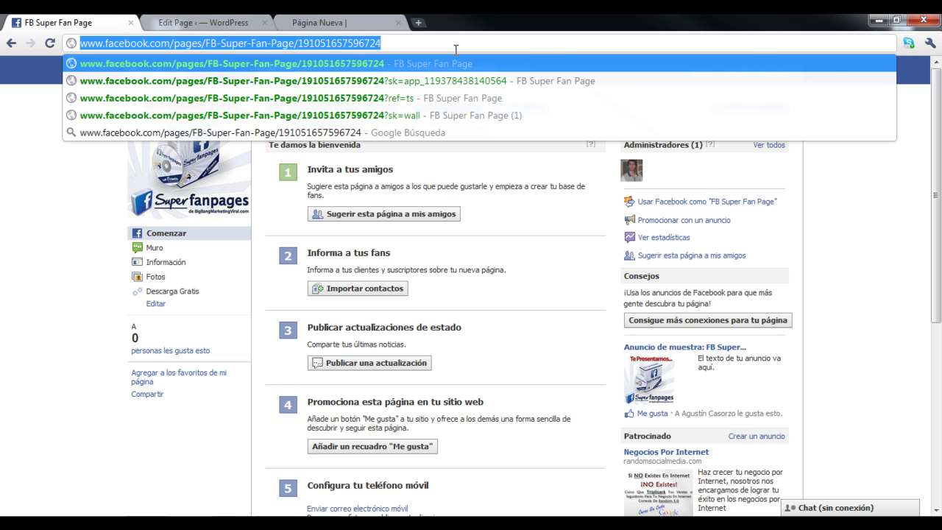
pyautogui.rightClick(370, 49)
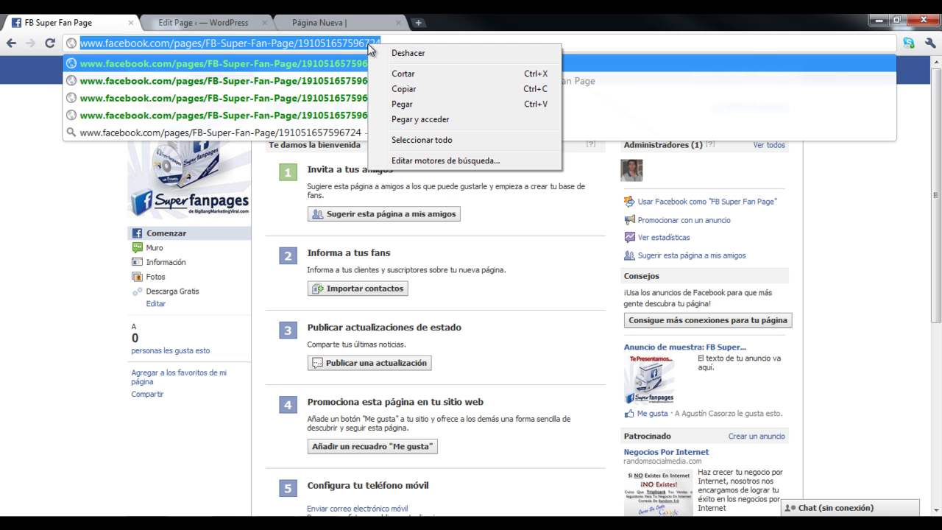
pyautogui.click(391, 88)
pyautogui.click(203, 507)
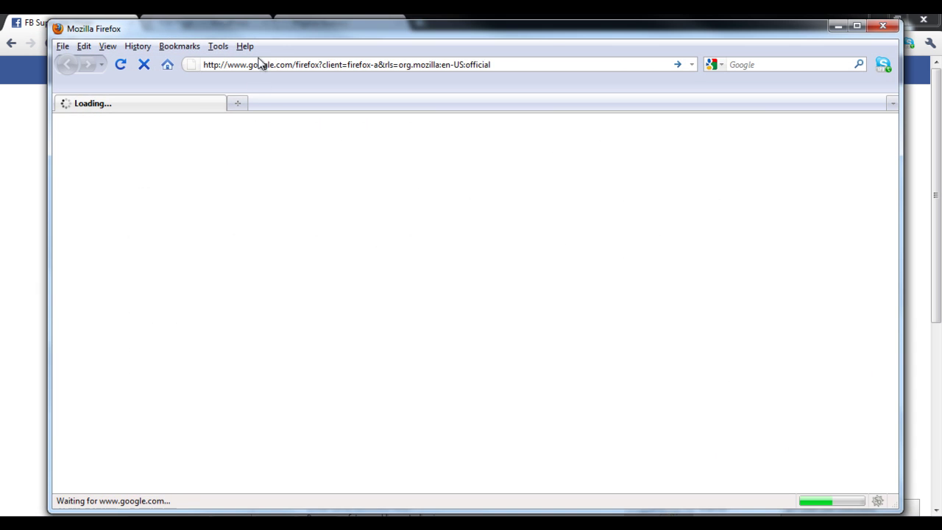
# Paste the copied fan page address into Firefox and load it as a logged-out visitor.
pyautogui.click(254, 64)
pyautogui.rightClick(254, 64)
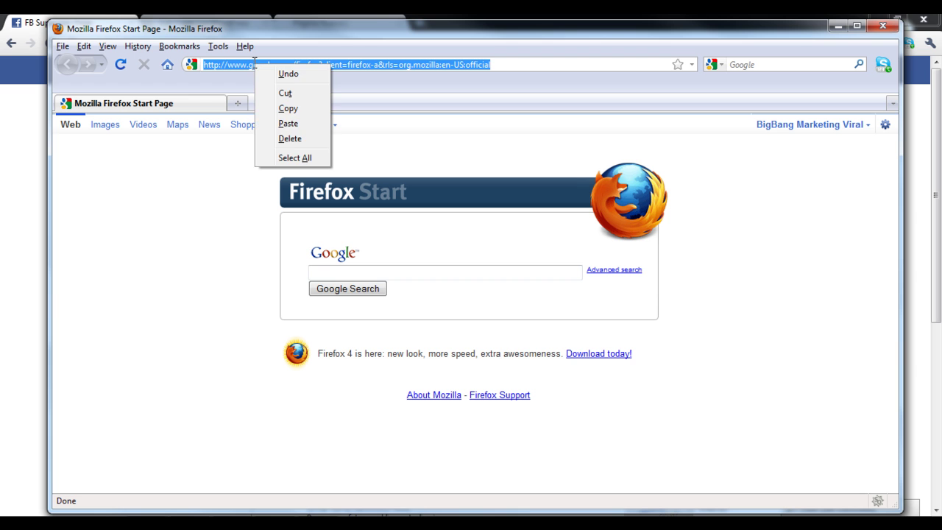
pyautogui.click(287, 122)
pyautogui.press('Return')
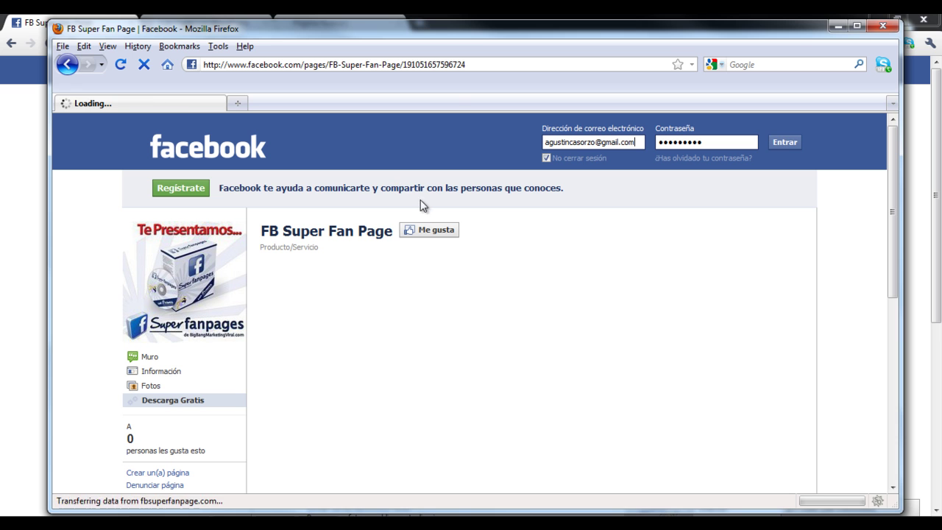
# Maximize Firefox and scroll through the Descarga Gratis tab's WordPress content.
pyautogui.doubleClick(468, 31)
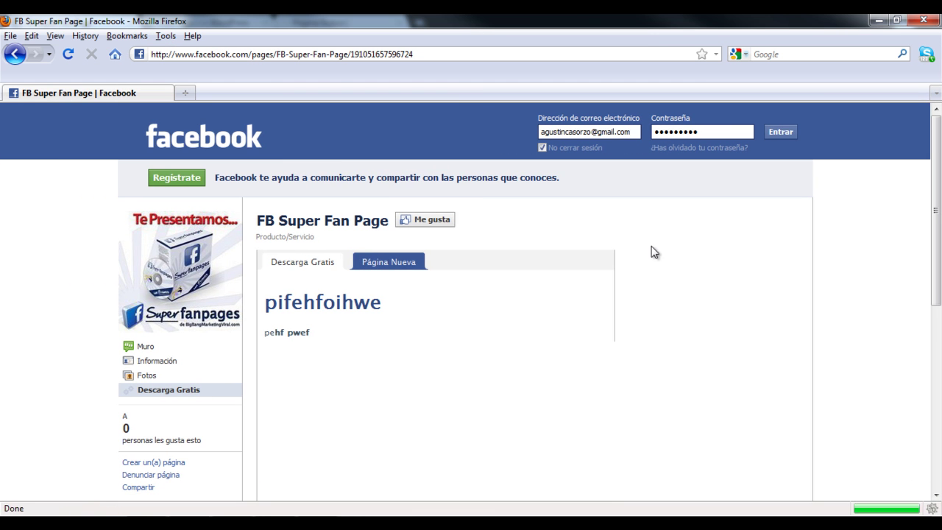
pyautogui.scroll(-2, 736, 227)
pyautogui.scroll(-4, 729, 226)
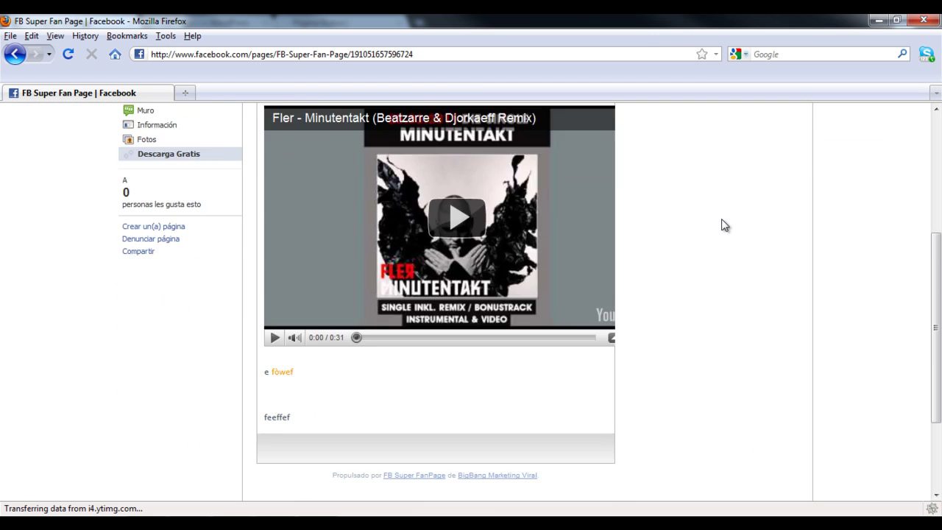
pyautogui.scroll(6, 724, 224)
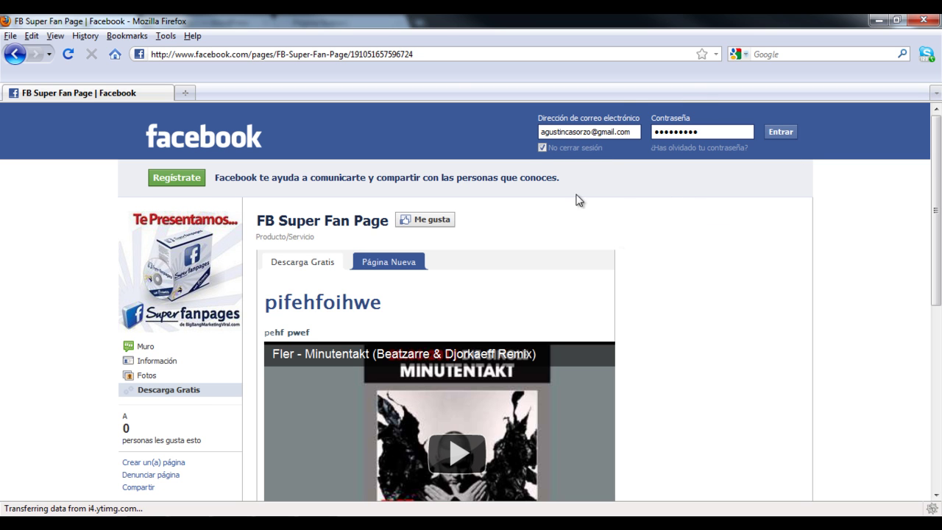
pyautogui.scroll(-2, 625, 235)
pyautogui.scroll(2, 669, 244)
pyautogui.scroll(-2, 666, 239)
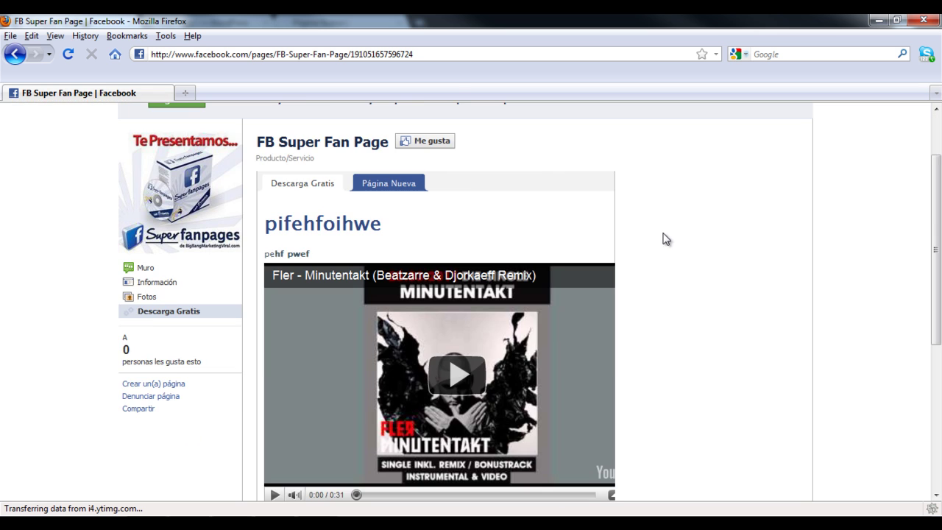
pyautogui.scroll(-2, 555, 213)
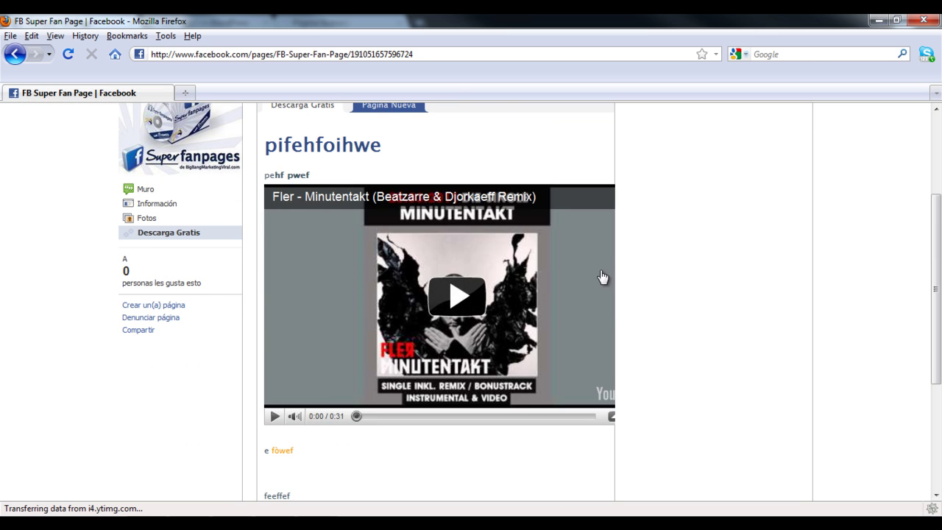
pyautogui.scroll(4, 694, 269)
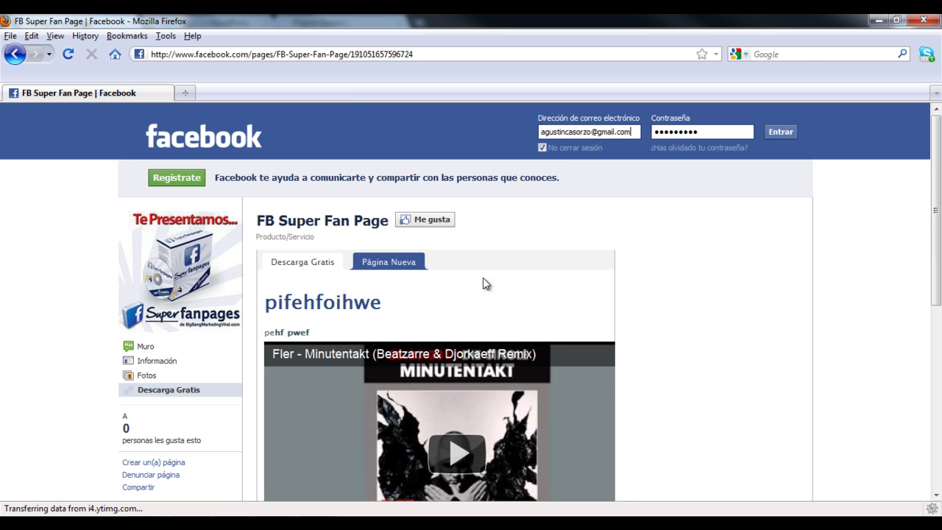
pyautogui.scroll(-2, 478, 273)
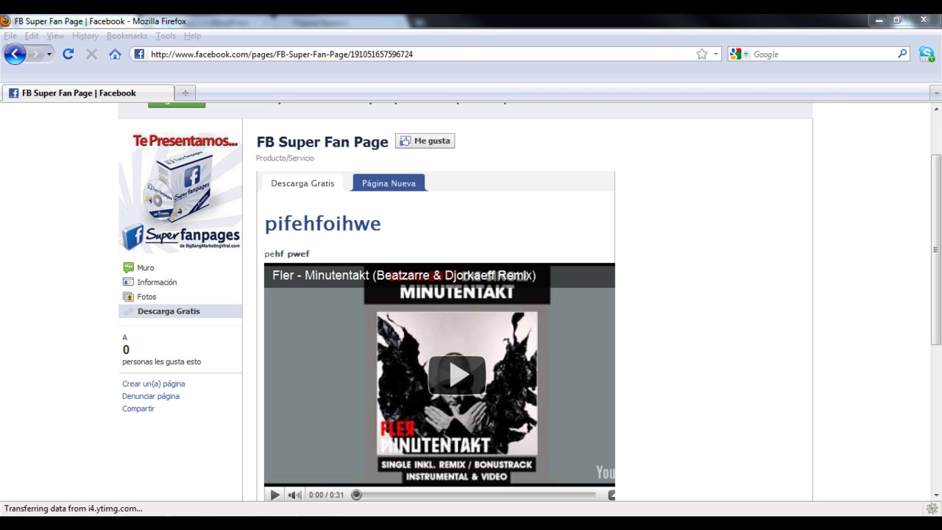
pyautogui.moveTo(935, 269); pyautogui.dragTo(935, 221)
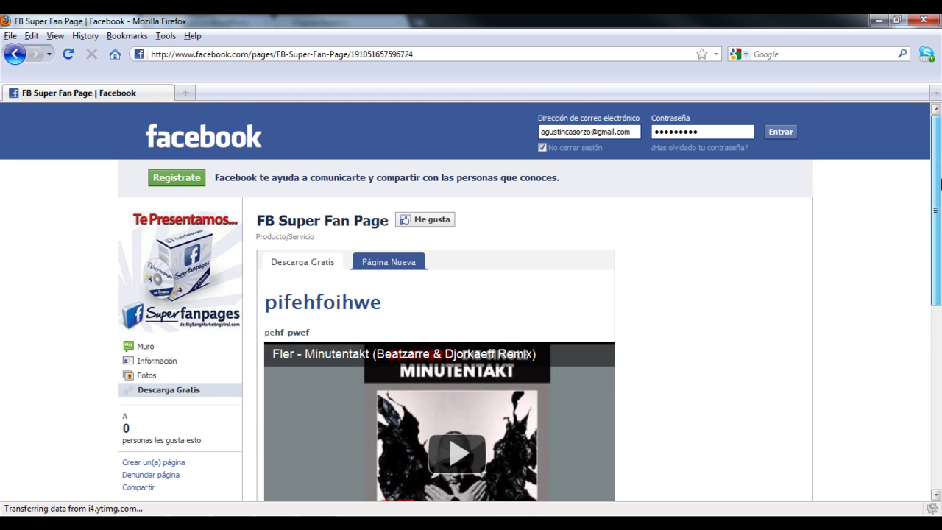